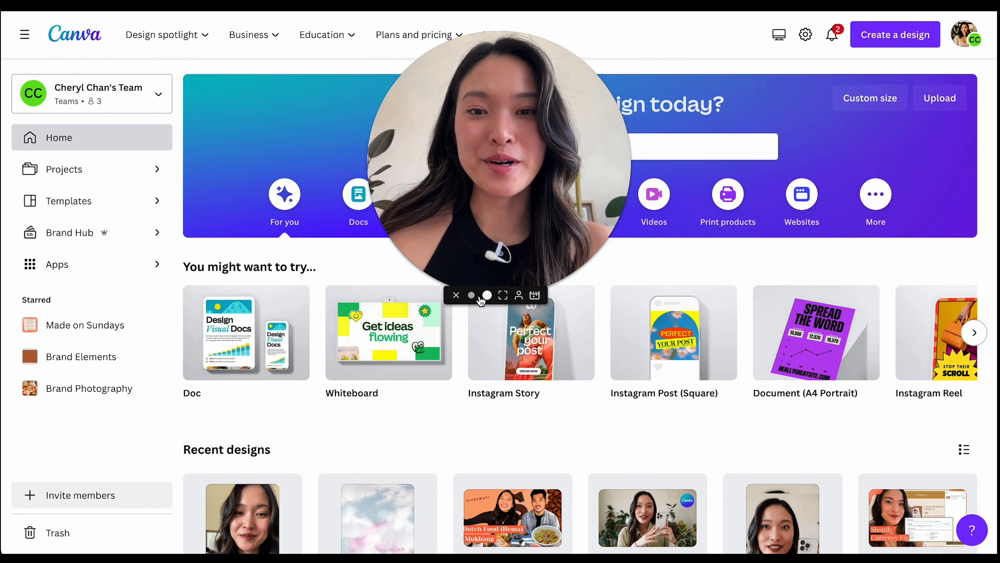
left_click(471, 295)
left_click_drag(433, 269, 88, 506)
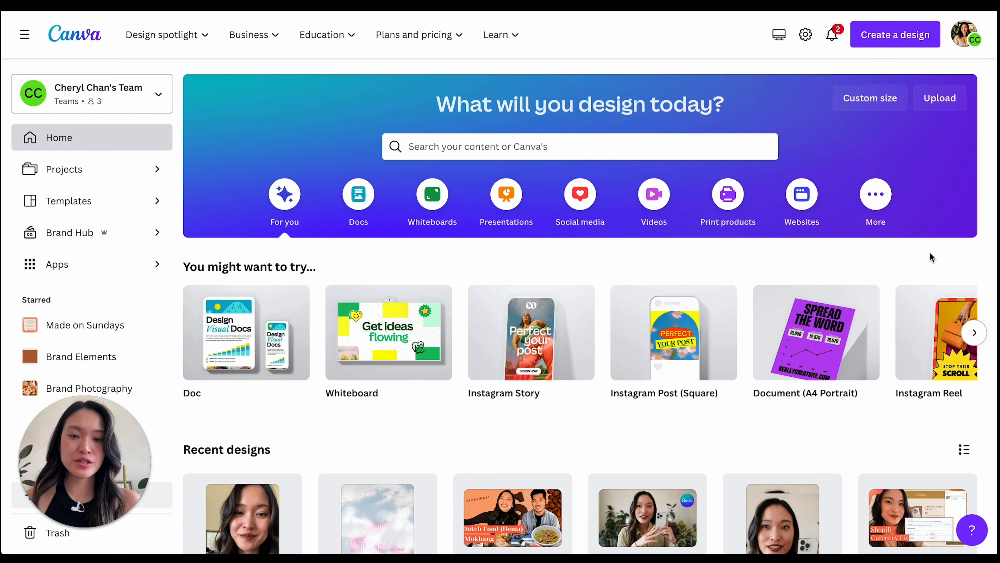
Step: Create a blank Instagram Story design and clear the template suggestions away from the canvas
mouse_move(565, 346)
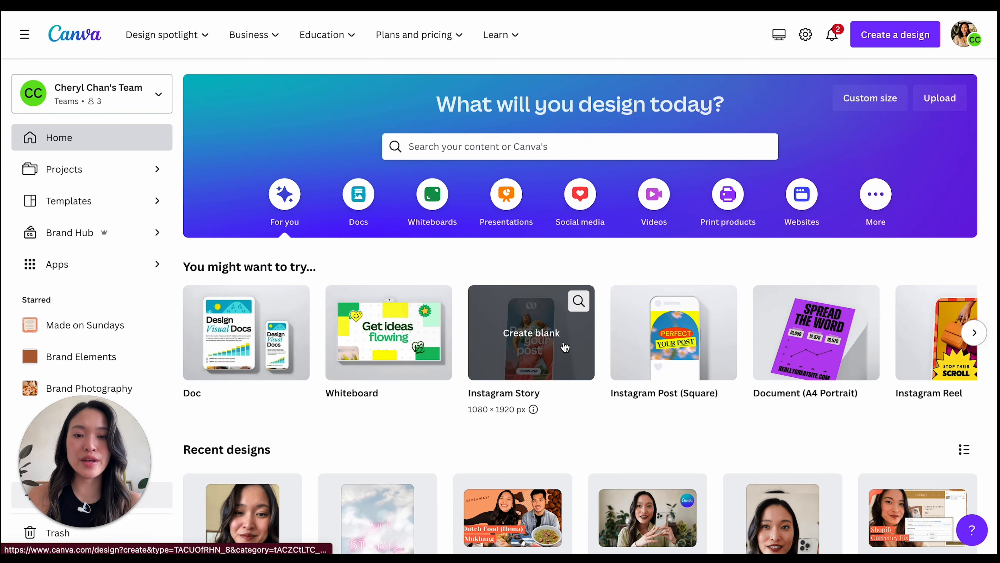
left_click(553, 335)
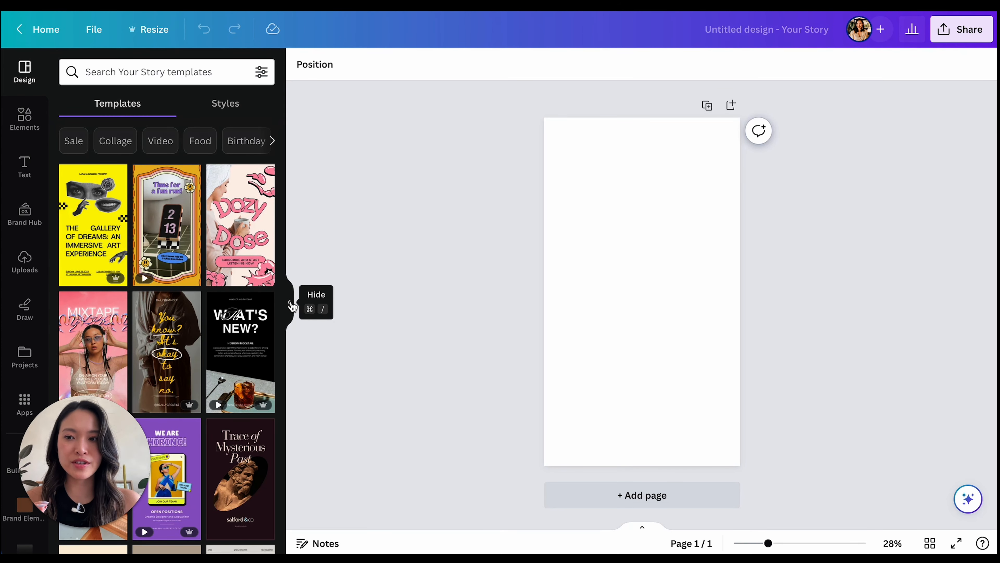
left_click(291, 304)
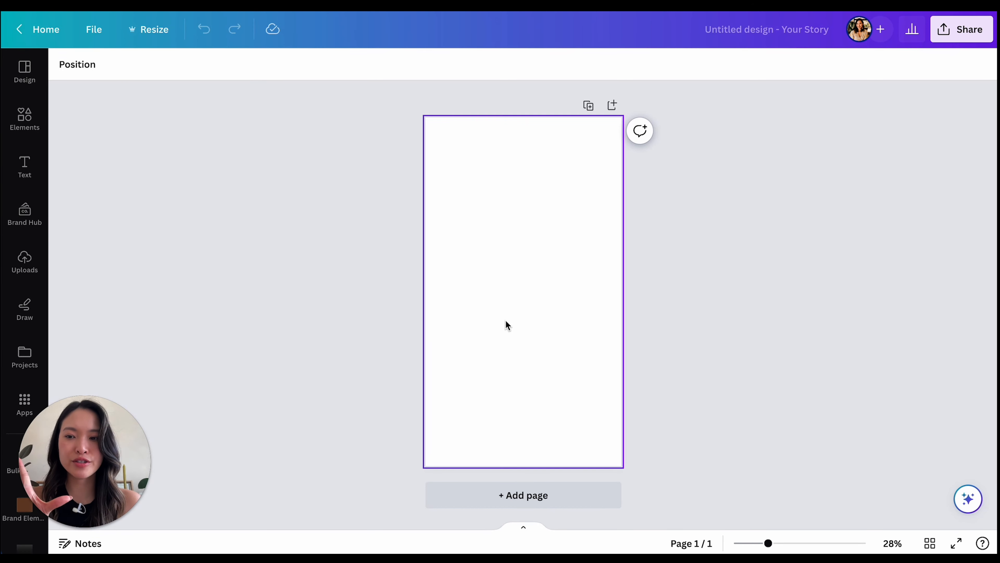
left_click(556, 256)
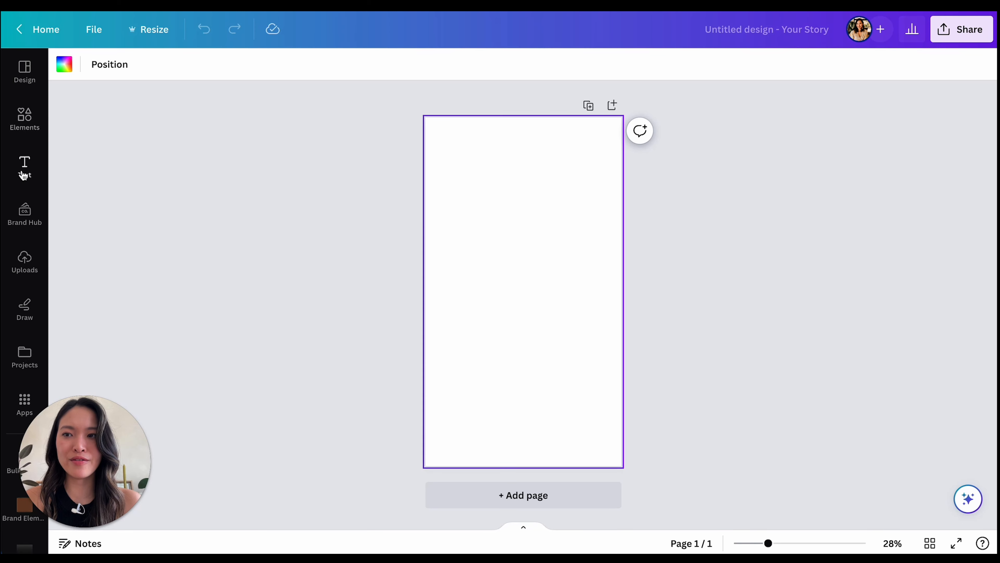
Step: Insert the close-up grass photo found by searching elements for "green field" and enlarge it to cover the whole page
left_click(25, 123)
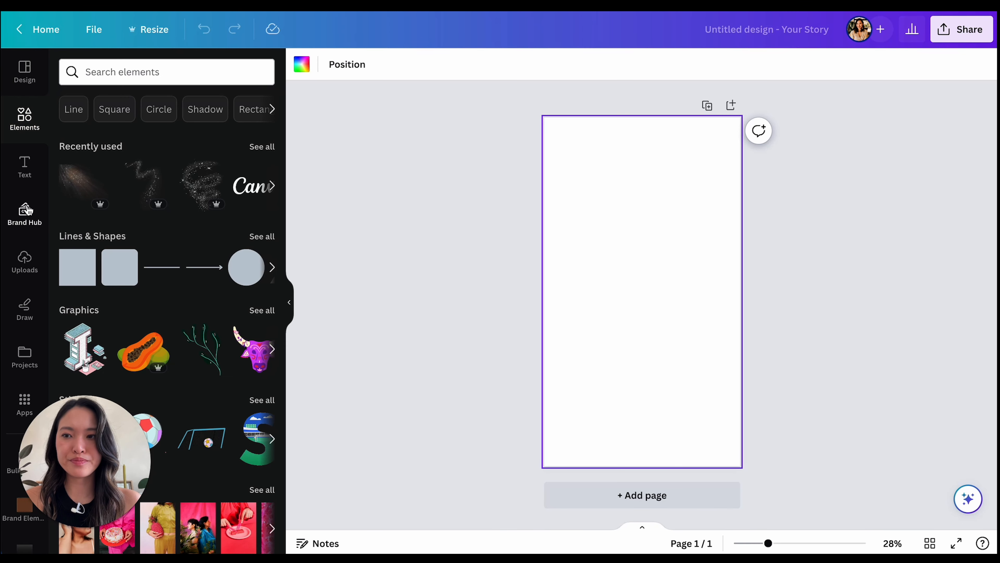
left_click(137, 74)
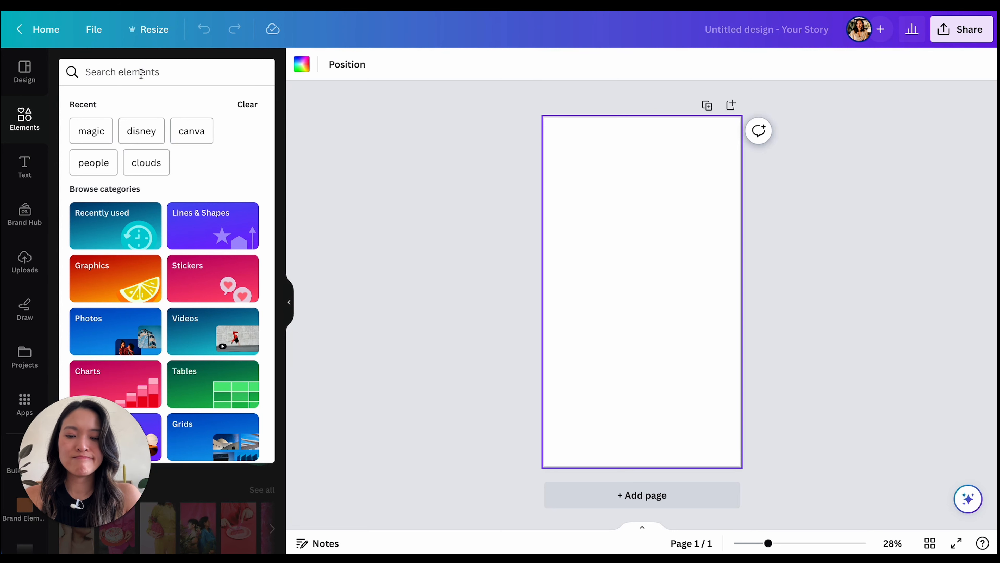
type("green field")
key("Return")
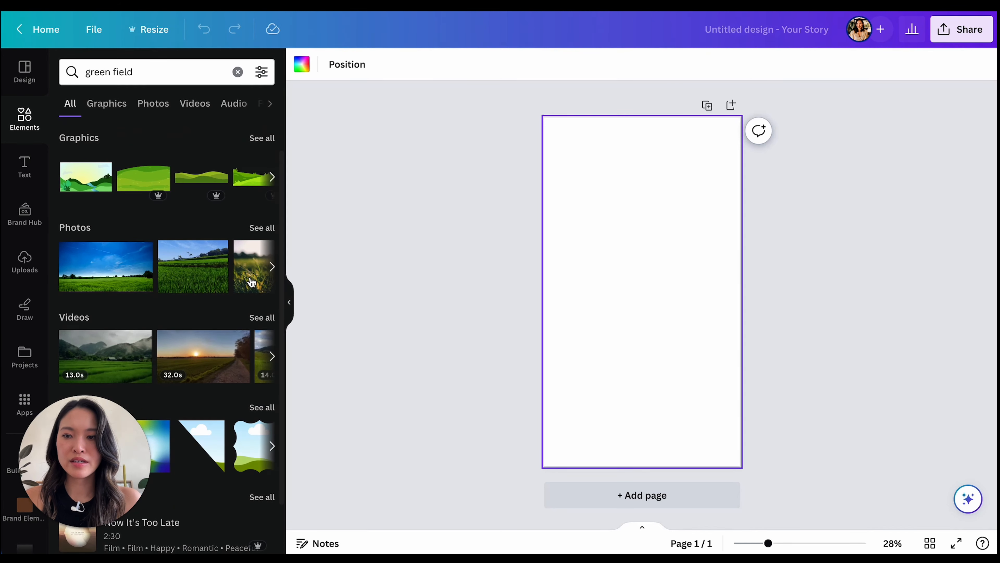
left_click(252, 266)
left_click_drag(680, 302, 658, 182)
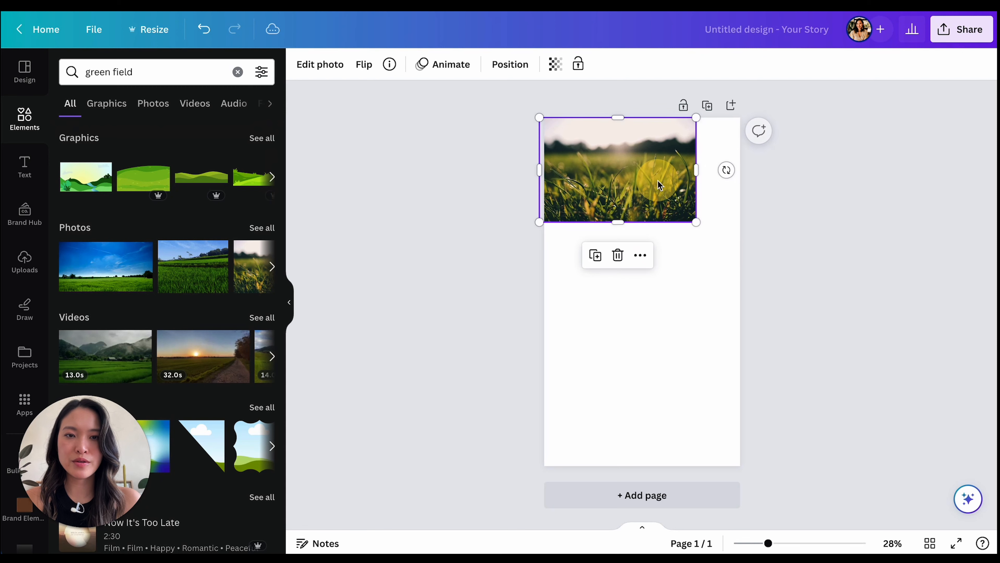
left_click_drag(695, 221, 793, 302)
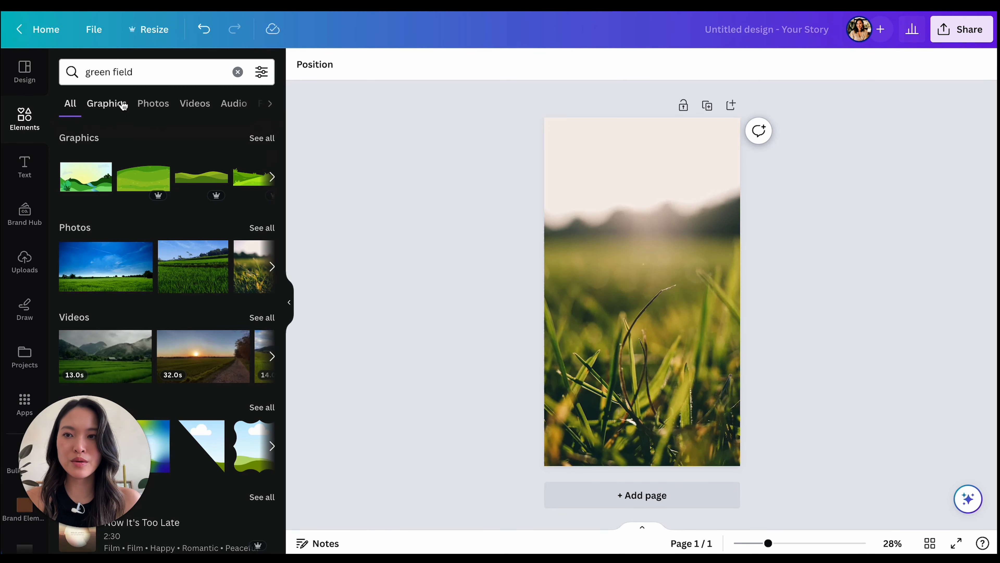
Step: Search the elements for "butterfly" and insert the animated blue butterfly onto the story page
left_click(237, 72)
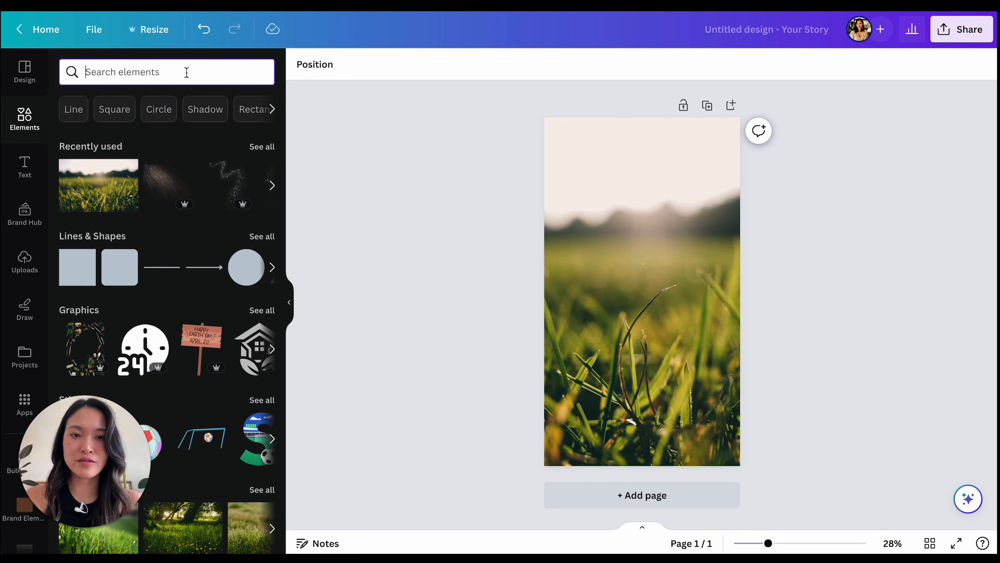
type("butterfly")
key("Return")
scroll(241, 318, "down", 3)
left_click(241, 317)
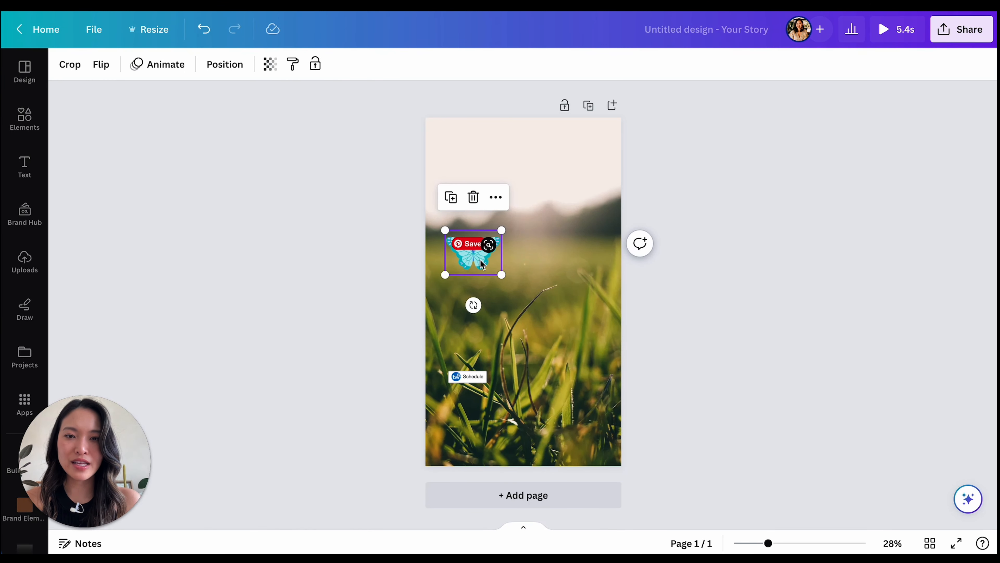
Step: Move the butterfly up into the pale sky near the page's upper left and enlarge it slightly
left_click_drag(481, 264, 488, 181)
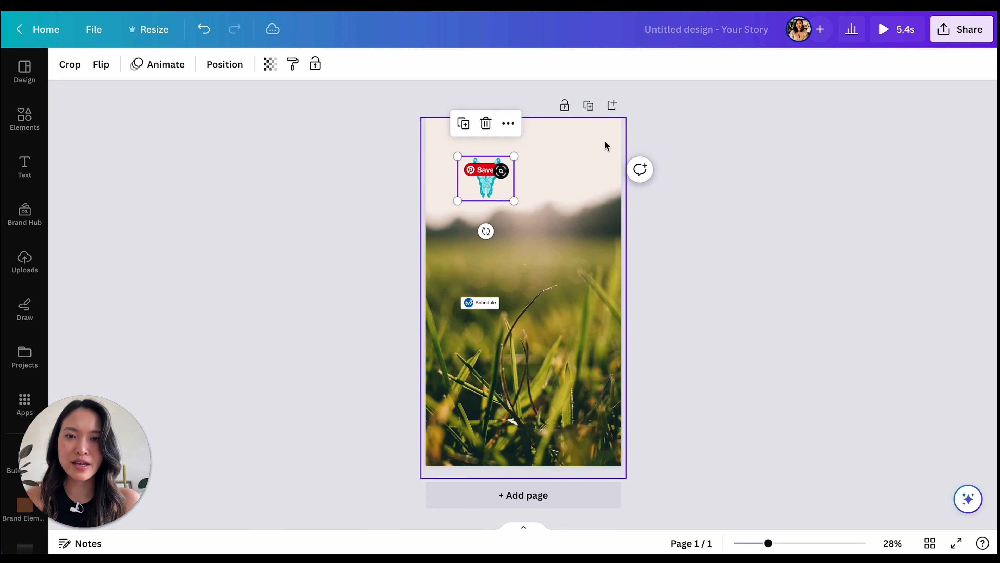
left_click(754, 339)
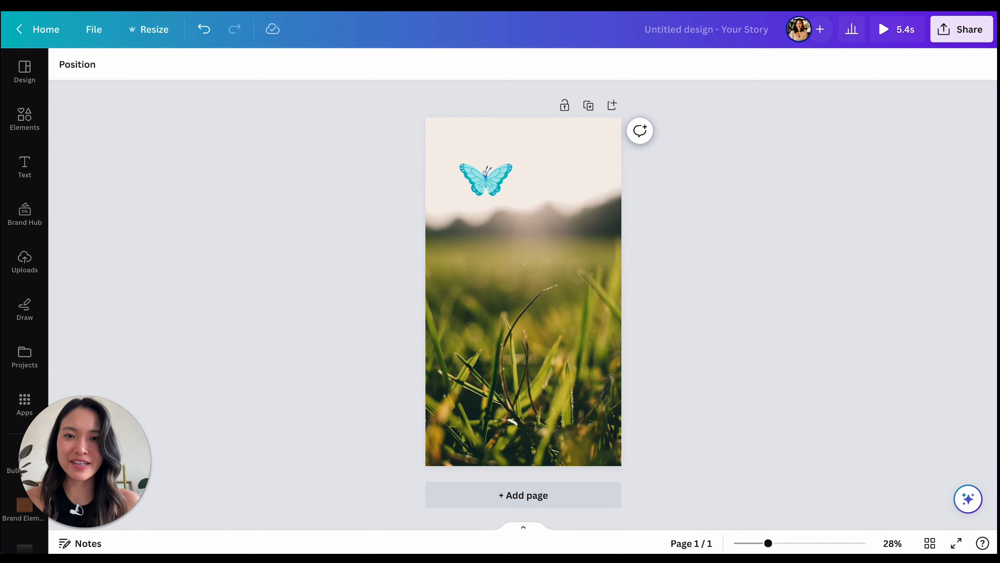
left_click(492, 181)
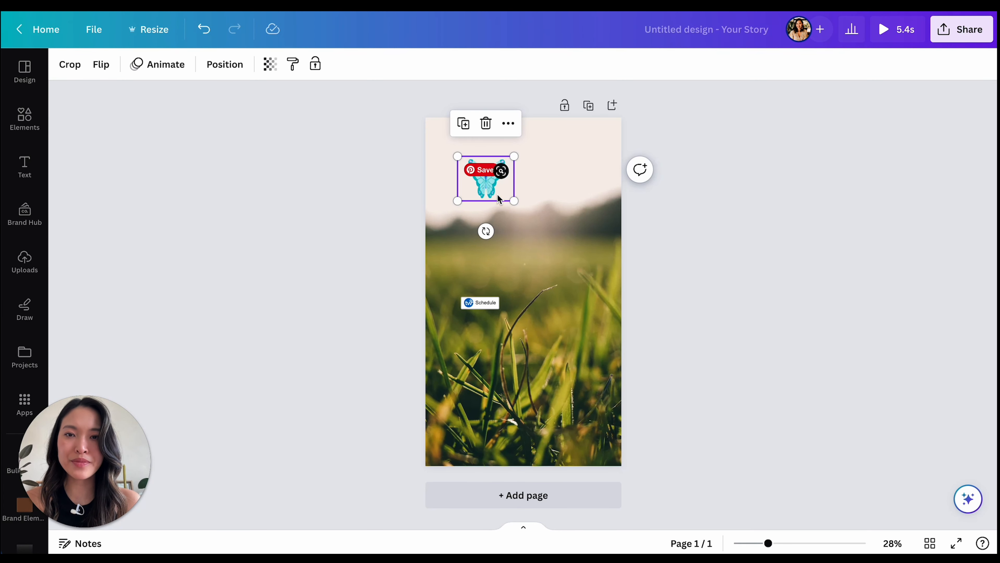
left_click_drag(514, 199, 483, 190)
Step: Create a custom animation for the butterfly, tracing a winding path from the sky rightward and back down over the field
left_click(179, 66)
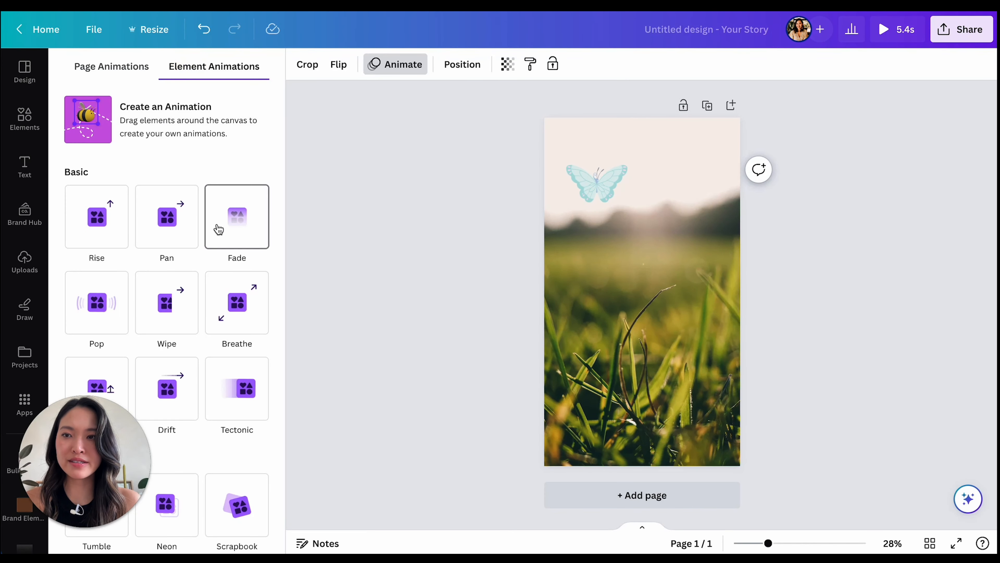
left_click(170, 130)
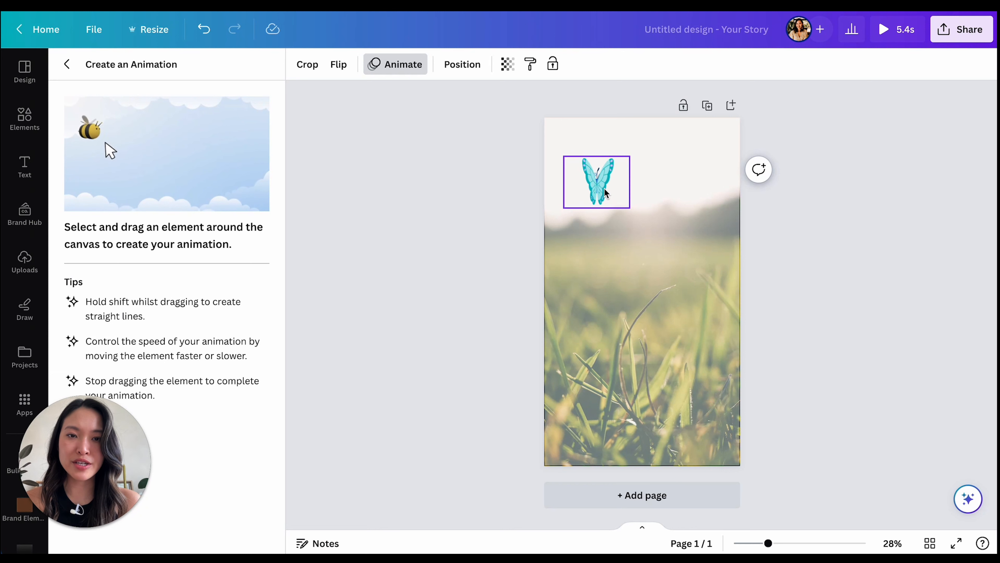
mouse_move(598, 192)
left_mouse_down()
mouse_move(629, 166)
mouse_move(654, 196)
mouse_move(701, 191)
mouse_move(706, 219)
mouse_move(695, 240)
mouse_move(649, 234)
mouse_move(597, 268)
left_mouse_up()
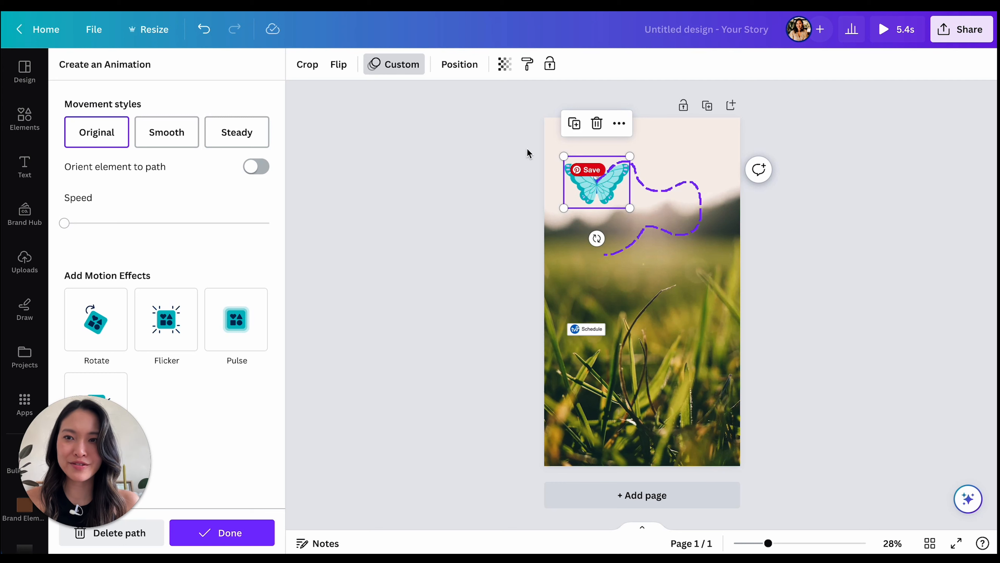
Step: Try the Smooth movement style with a slightly raised speed and preview the design's animation
left_click(157, 135)
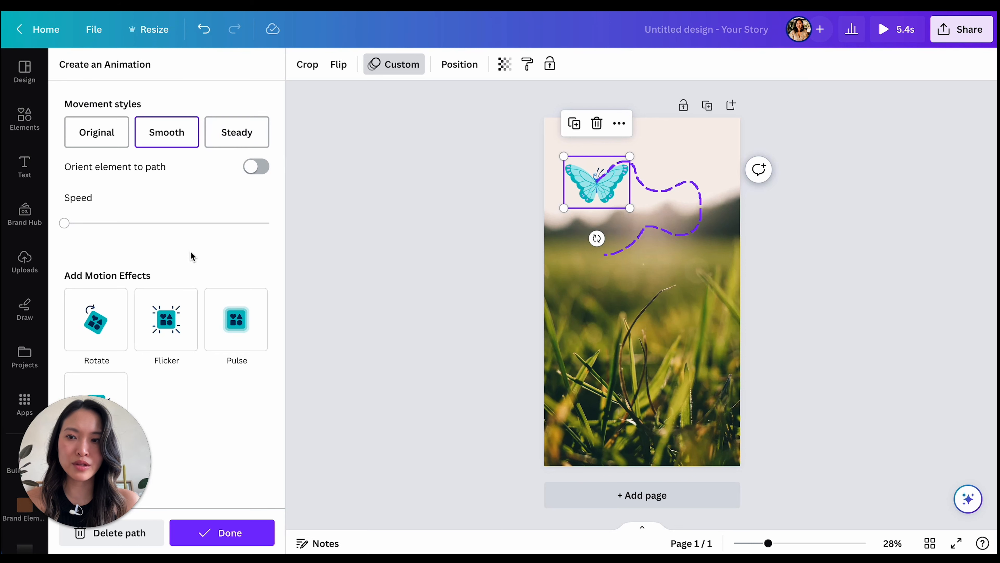
left_click_drag(65, 222, 81, 222)
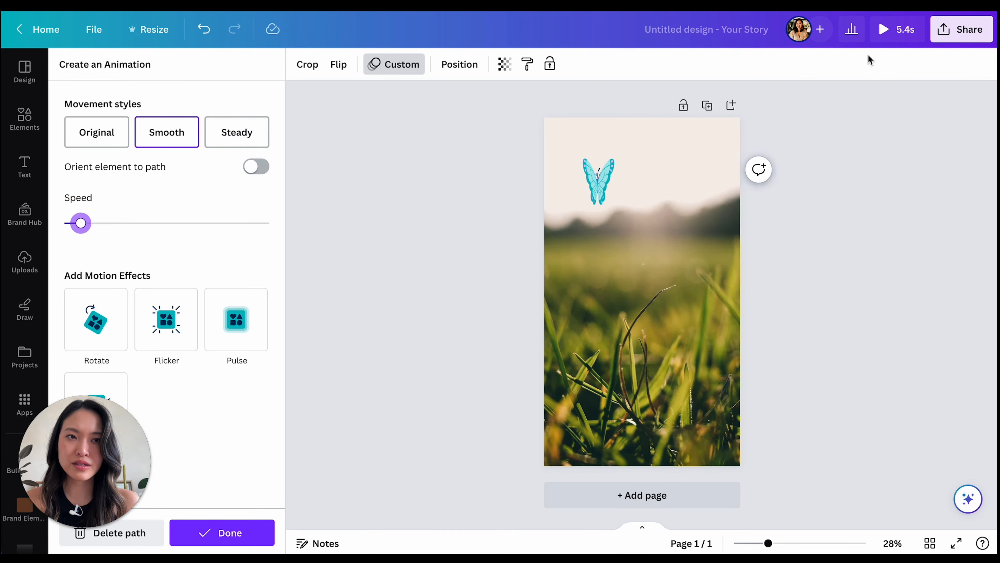
left_click(898, 35)
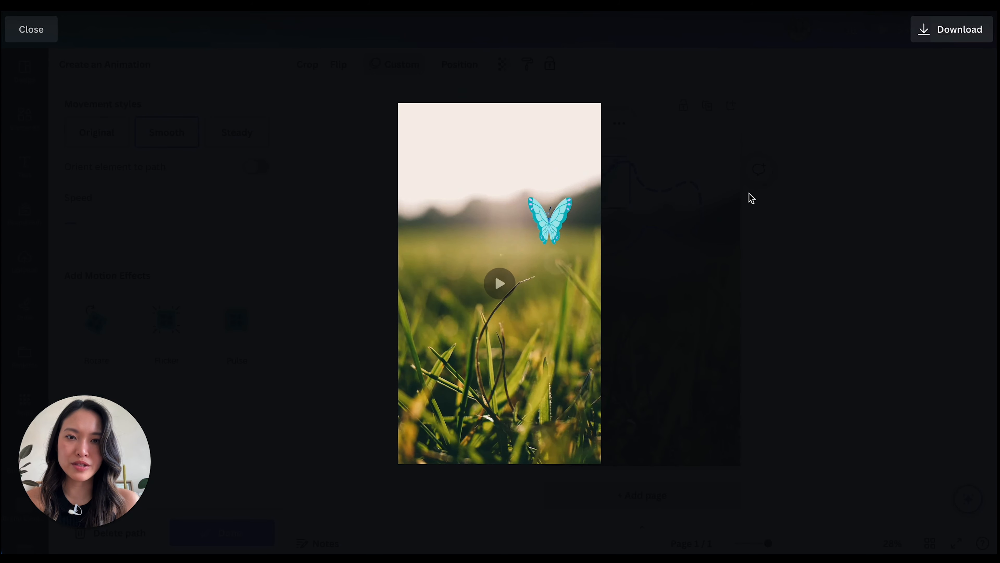
key("Escape")
Step: Set the butterfly's movement style to Steady and raise its path speed to about a third of the range
left_click(232, 138)
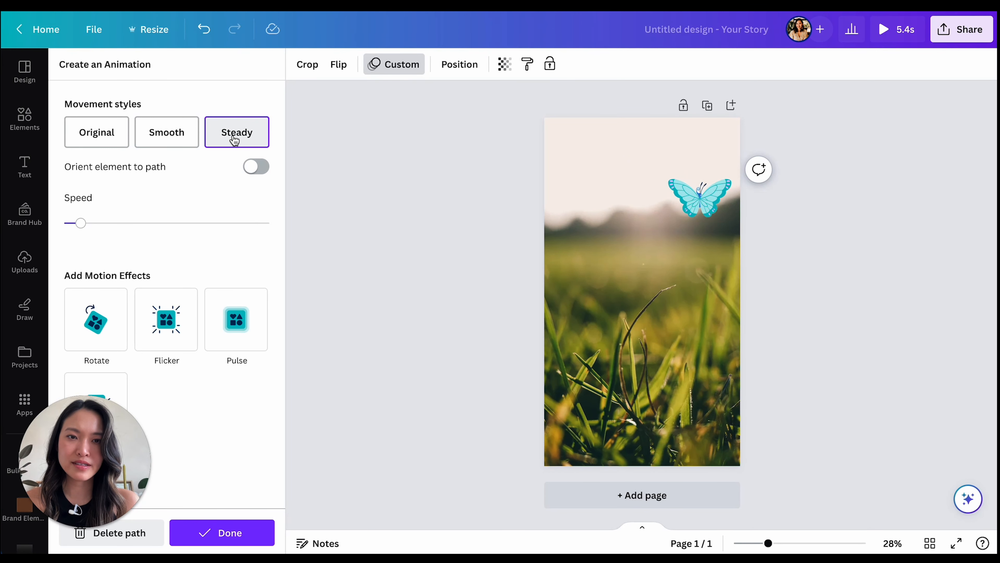
left_click(184, 130)
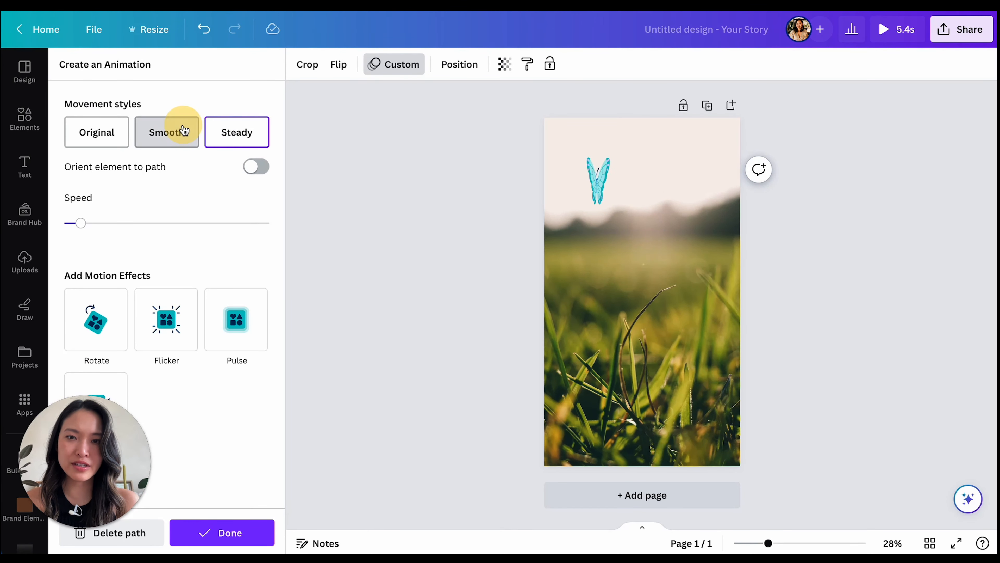
left_click(238, 130)
left_click_drag(80, 223, 130, 226)
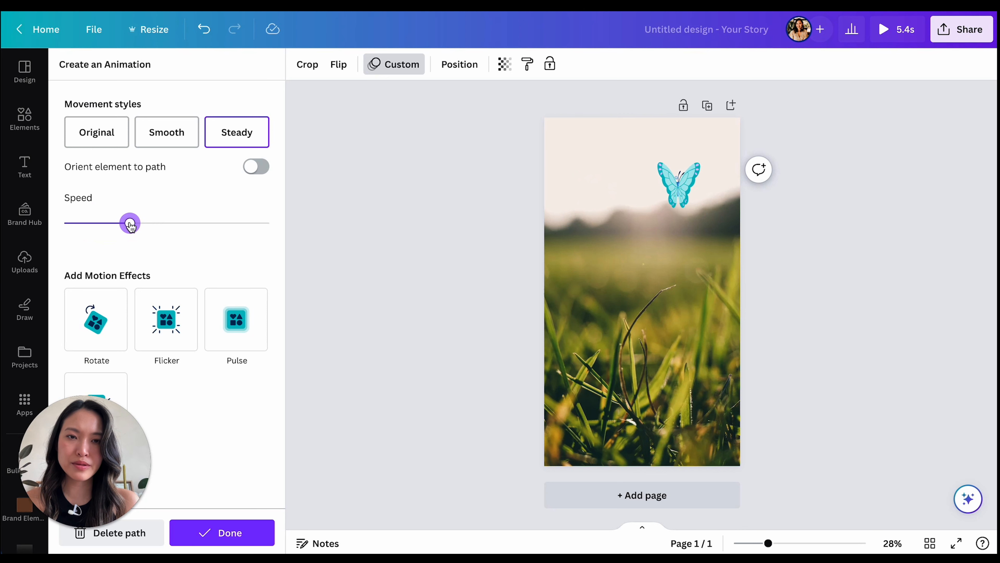
Step: Try orienting the butterfly to its path, then leave that option switched off
left_click(256, 167)
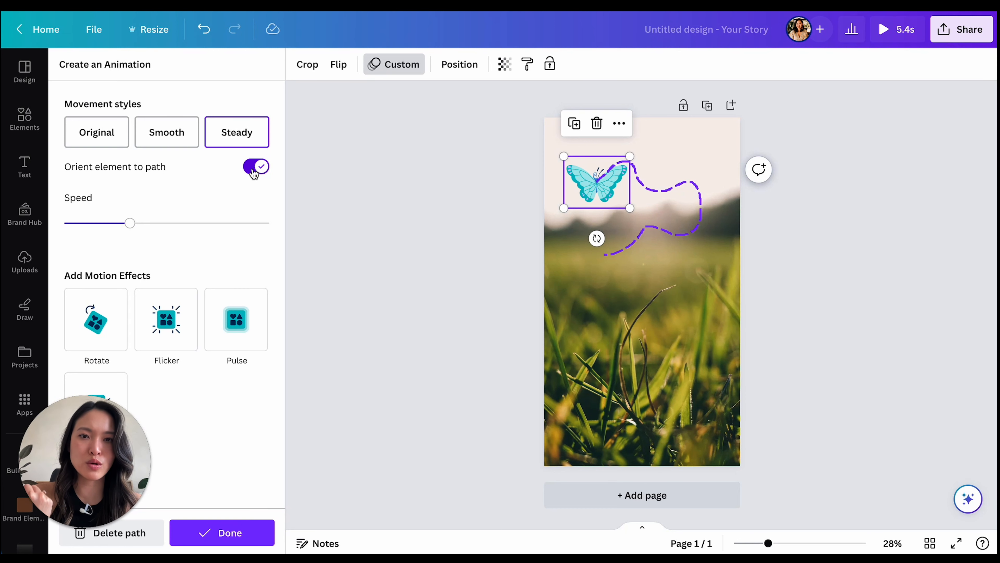
left_click(260, 169)
left_click(261, 169)
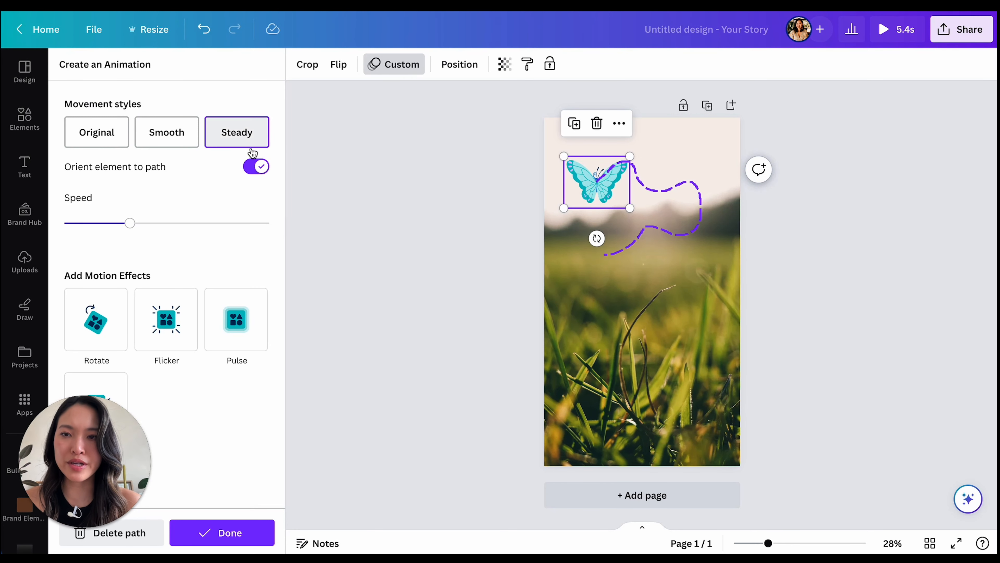
left_click(256, 164)
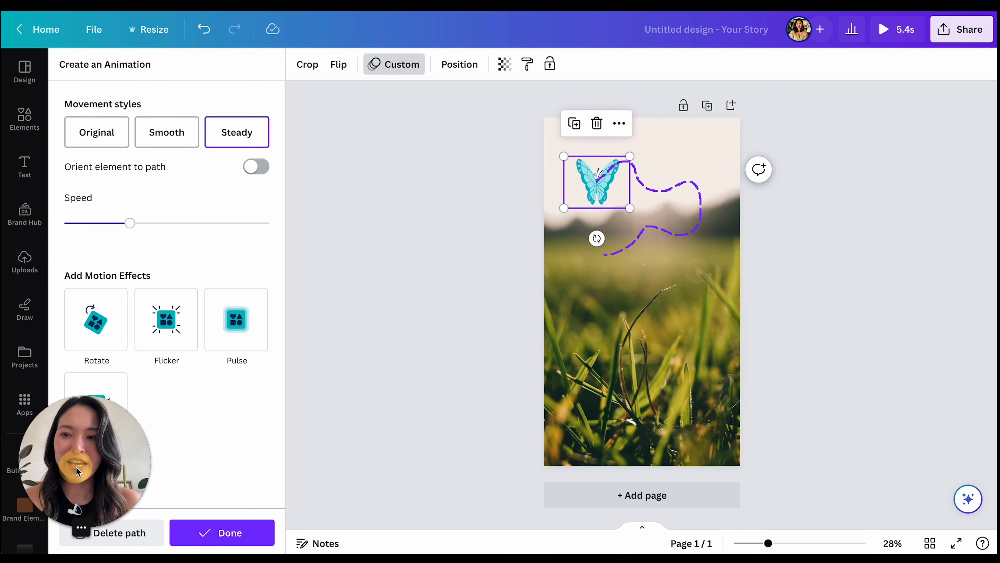
Step: Try the Rotate and Flicker motion effects on the butterfly and remove them both
left_click(104, 328)
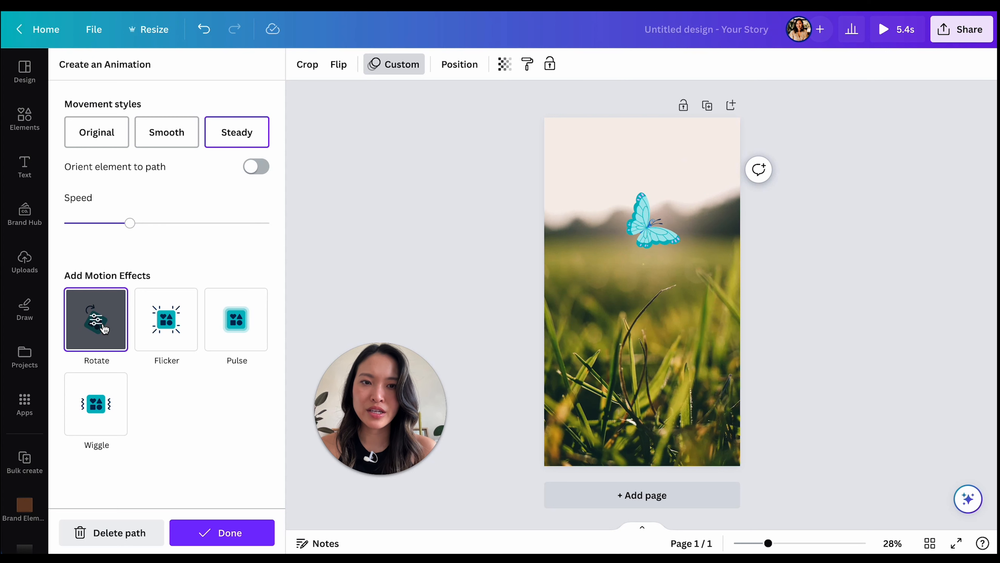
left_click(163, 322)
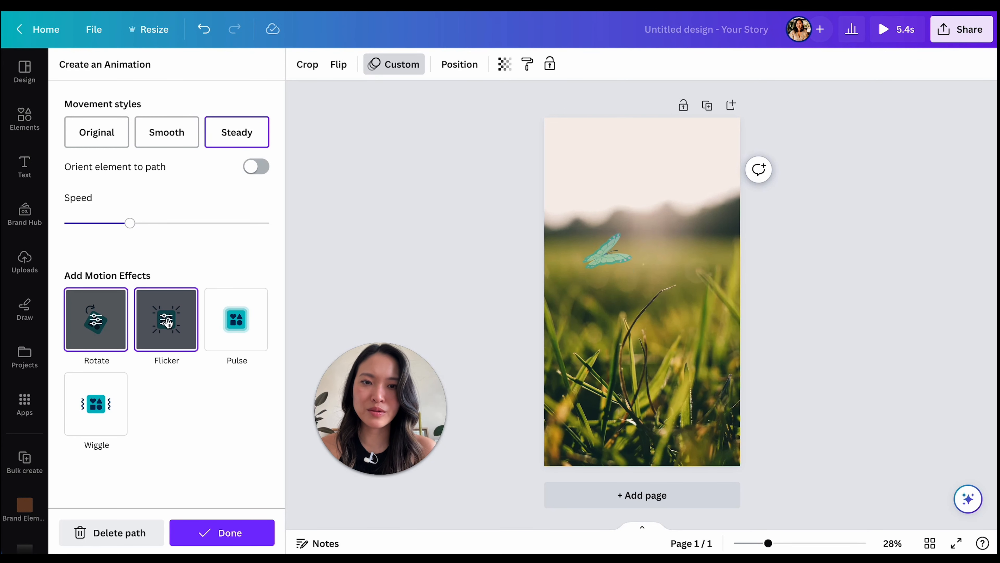
left_click(180, 328)
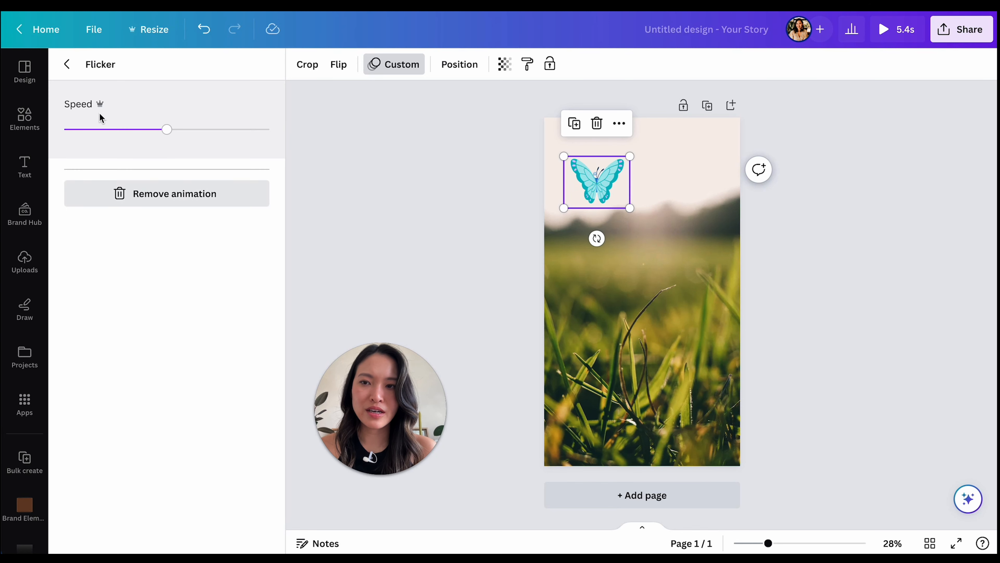
left_click(153, 201)
left_click(96, 335)
left_click(163, 235)
Step: Try the Pulse motion effect on the butterfly and remove it
left_click(237, 335)
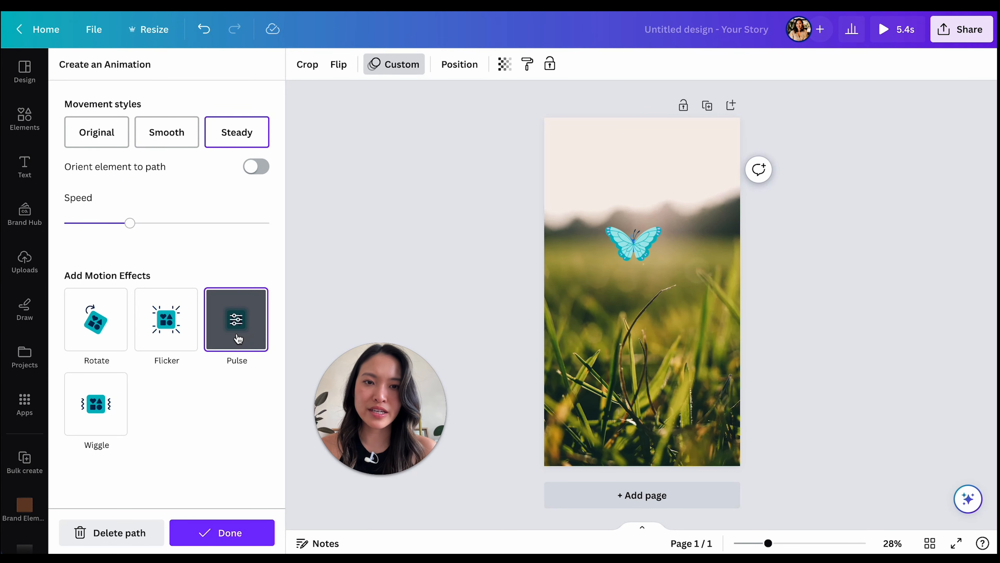
left_click(238, 338)
left_click(169, 192)
Step: Add the Wiggle motion effect to the butterfly and lower its intensity to a little over a third of the range
left_click(106, 425)
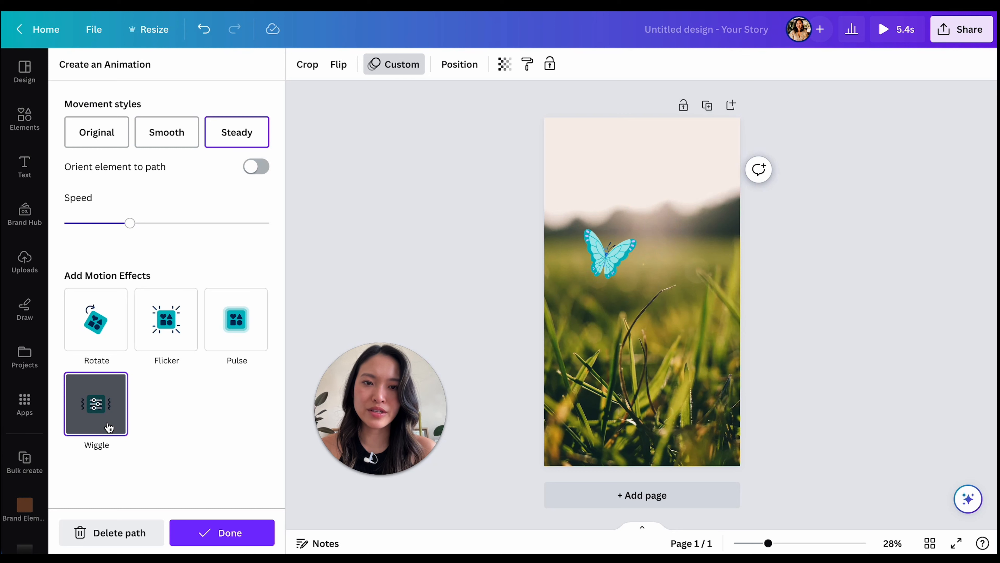
left_click(108, 426)
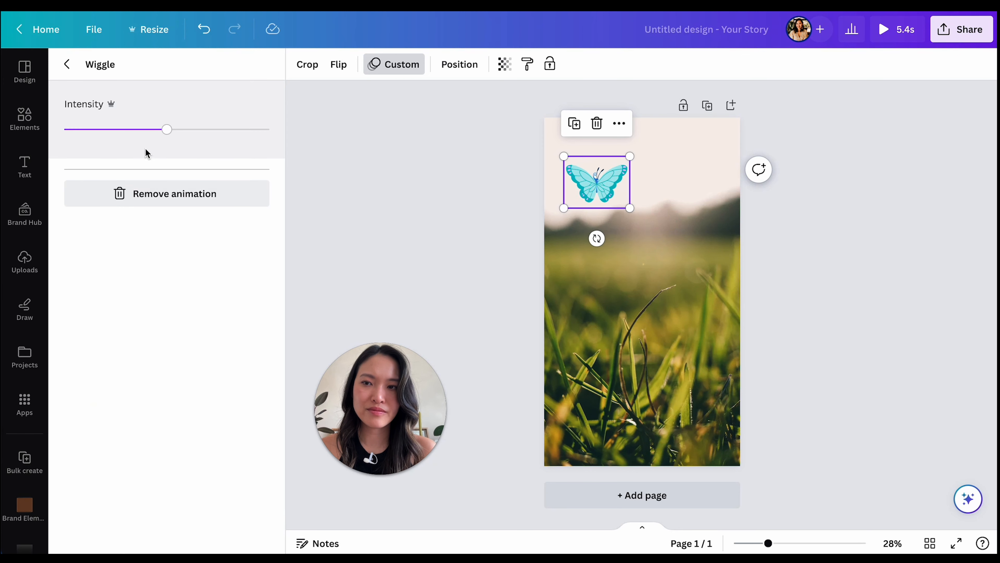
left_click_drag(167, 129, 140, 129)
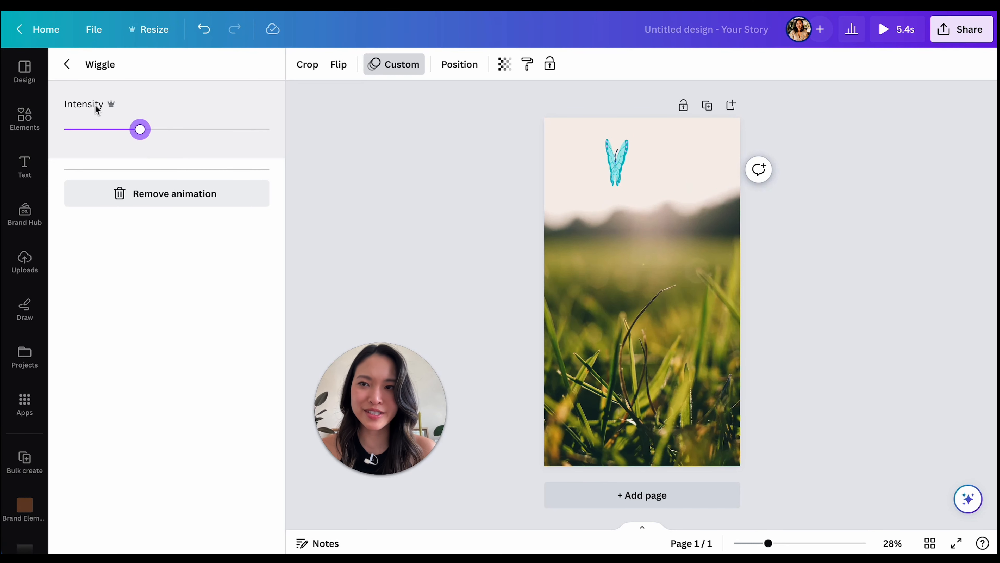
left_click(67, 64)
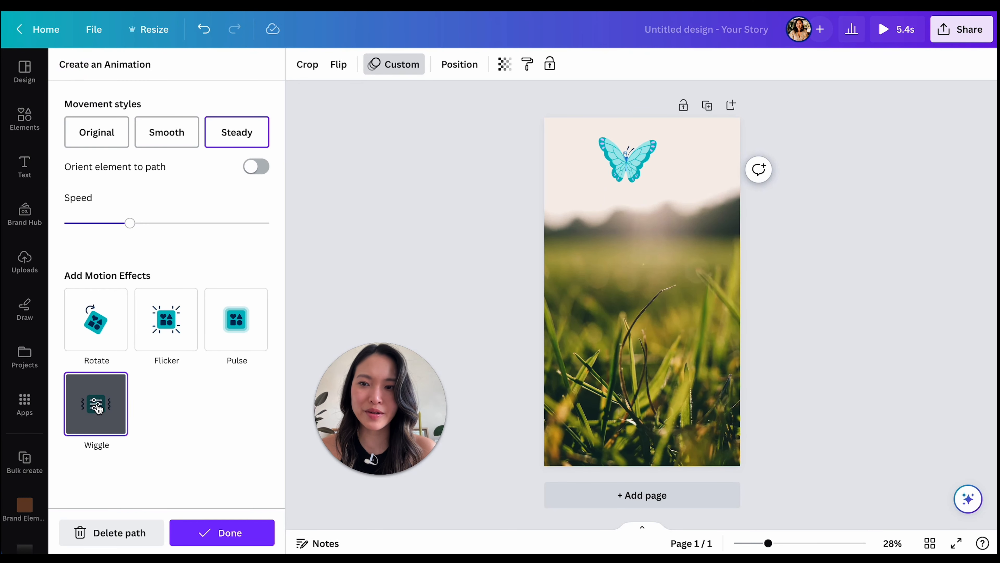
Step: Remove the Wiggle motion effect from the butterfly
left_click(98, 409)
left_click(67, 64)
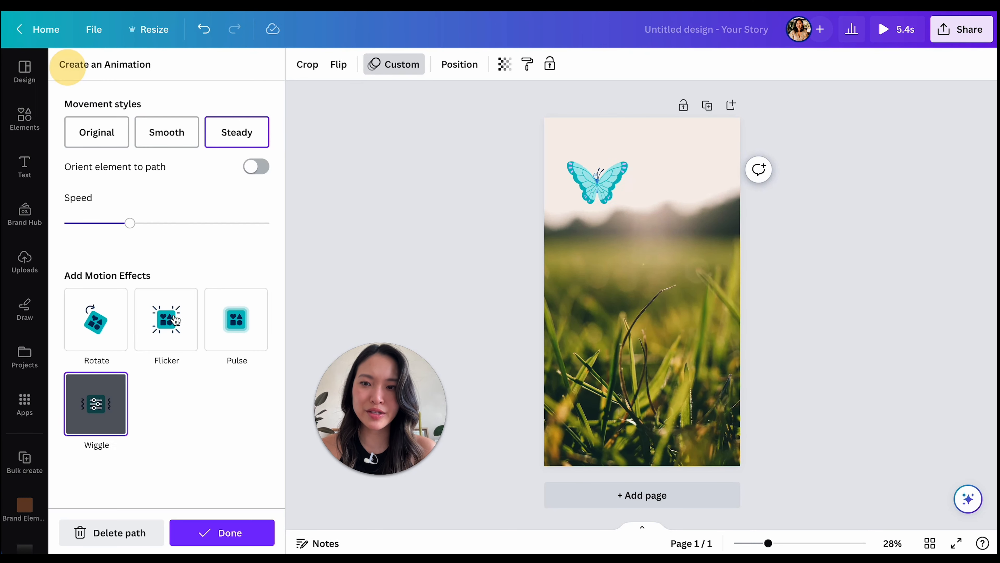
left_click(97, 399)
left_click(176, 203)
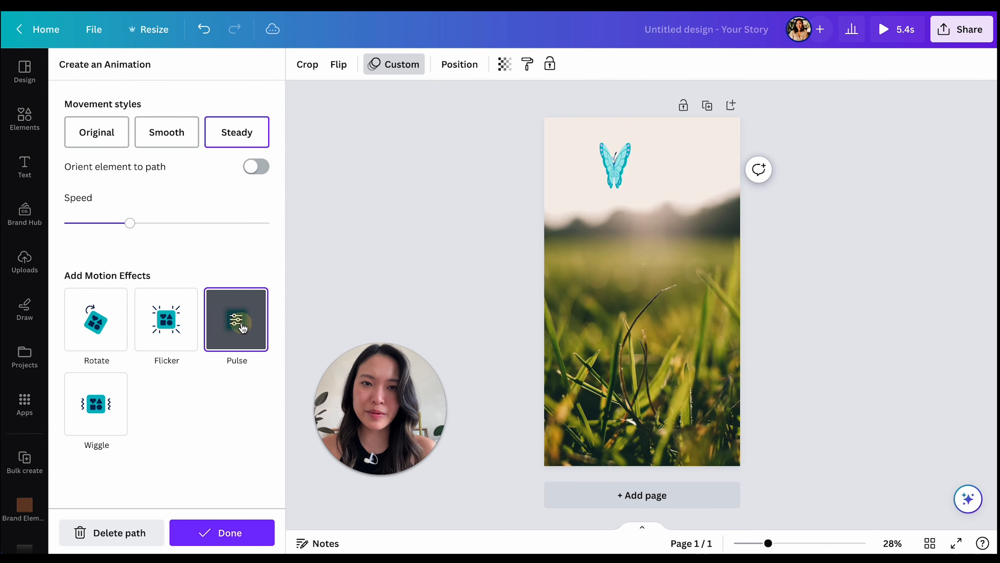
Step: Apply the Pulse motion effect to the butterfly and raise its intensity to about four-fifths of the range
left_click(237, 321)
left_click_drag(170, 129, 231, 132)
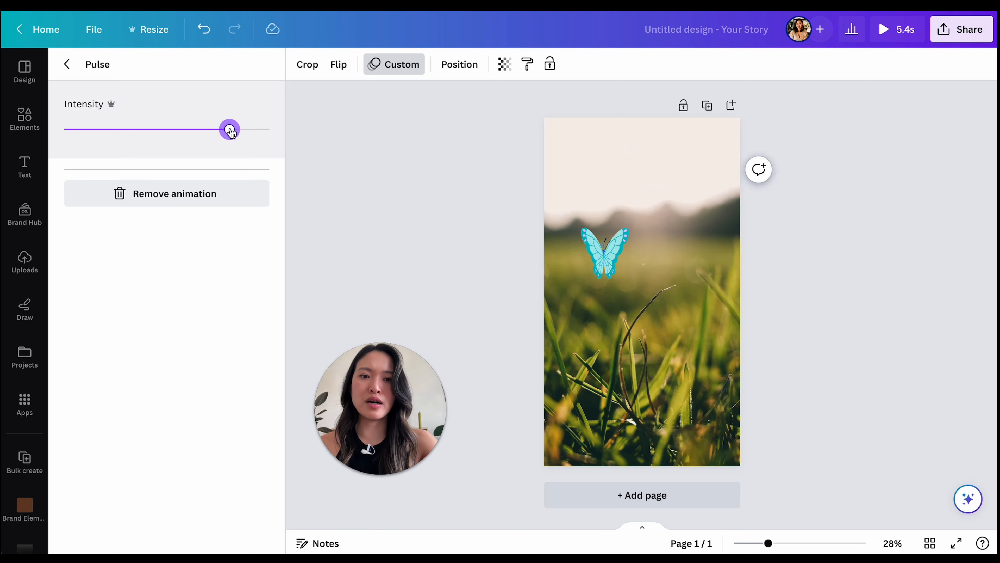
left_click(68, 65)
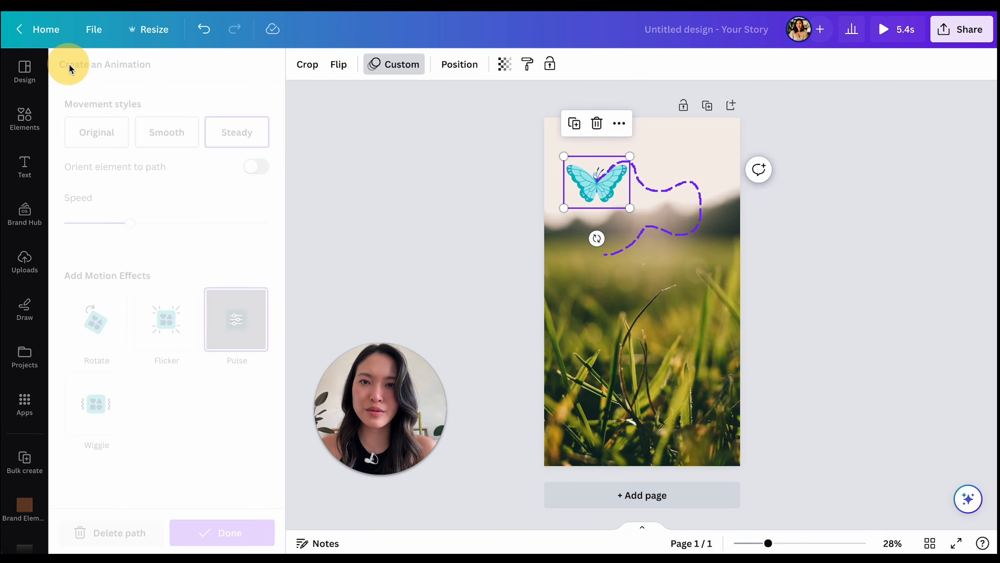
Step: Preview the animated butterfly story in full screen, and return to the editor
left_click(388, 196)
left_click(714, 203)
left_click_drag(413, 459, 241, 459)
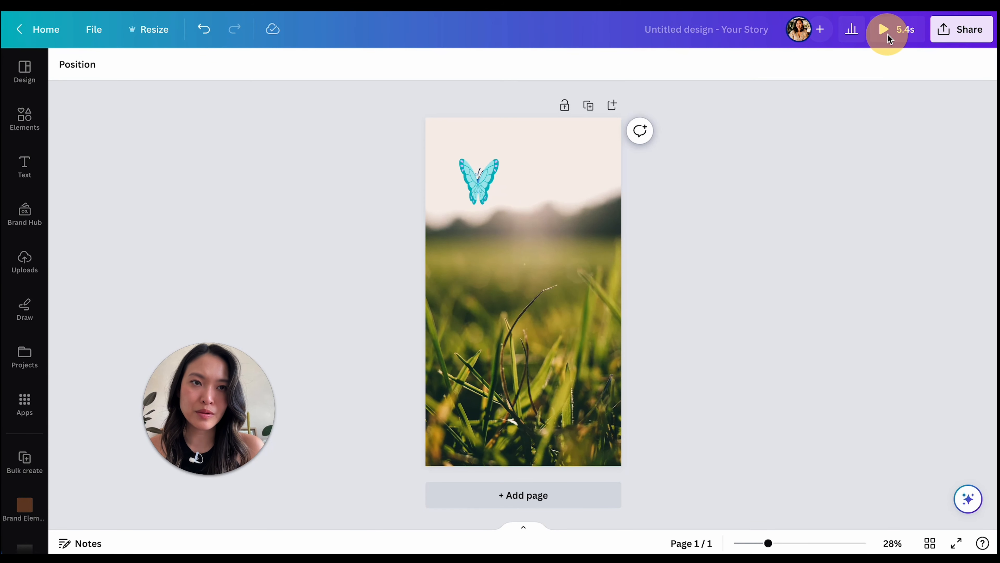
left_click(887, 35)
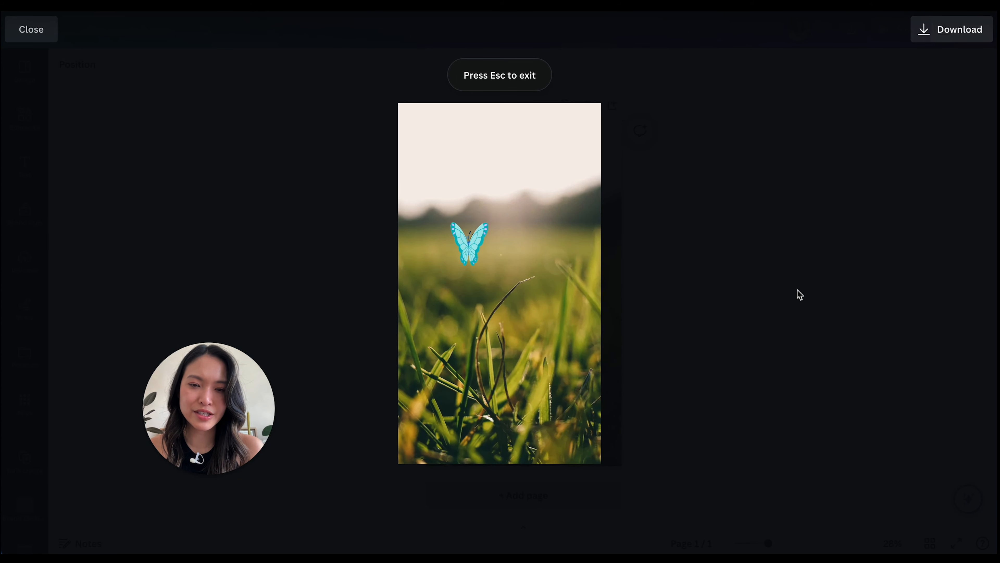
key("Escape")
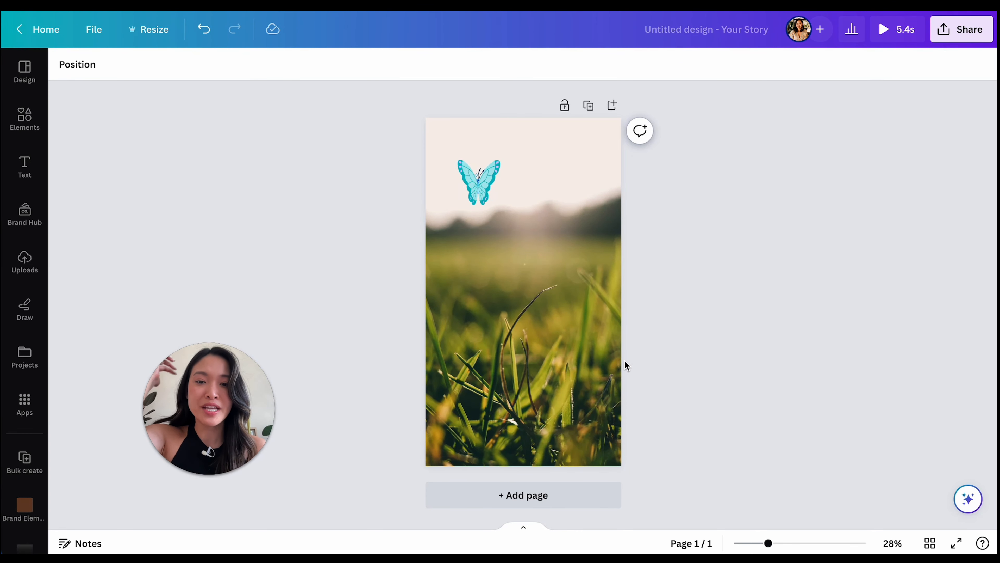
Step: Add a second blank page and search the element library's photos for "cloudy"
left_click(553, 497)
left_click(703, 383)
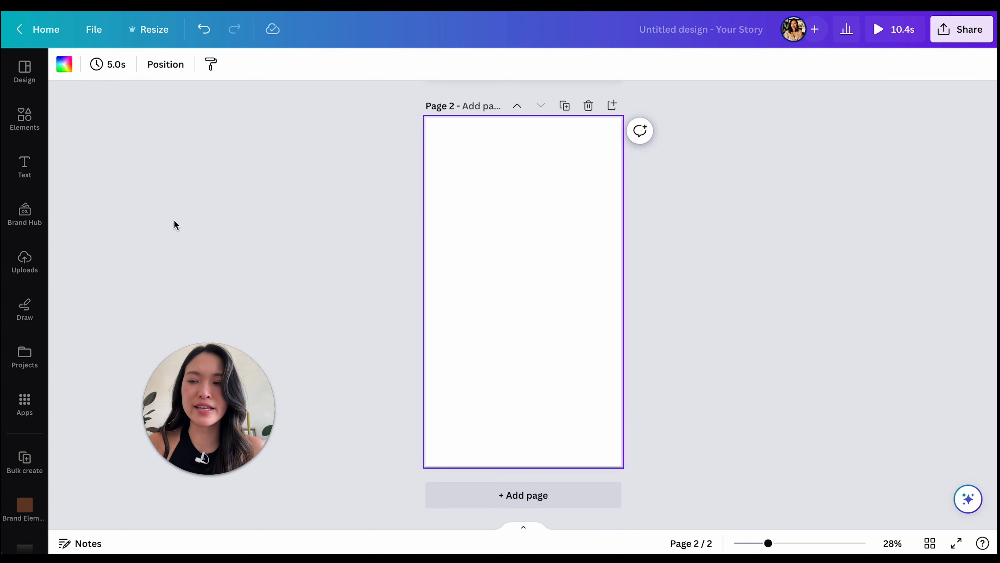
left_click(25, 118)
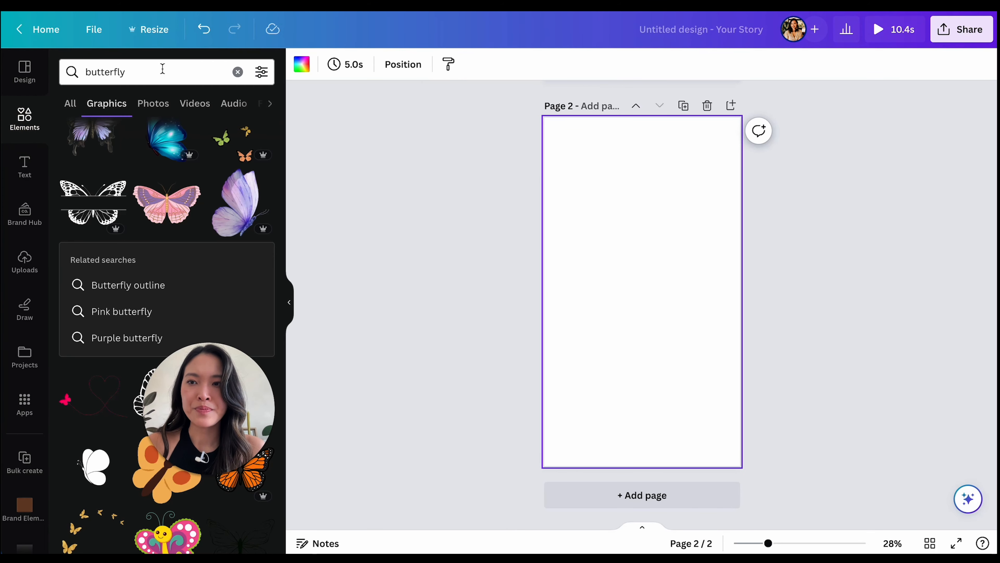
left_click(235, 72)
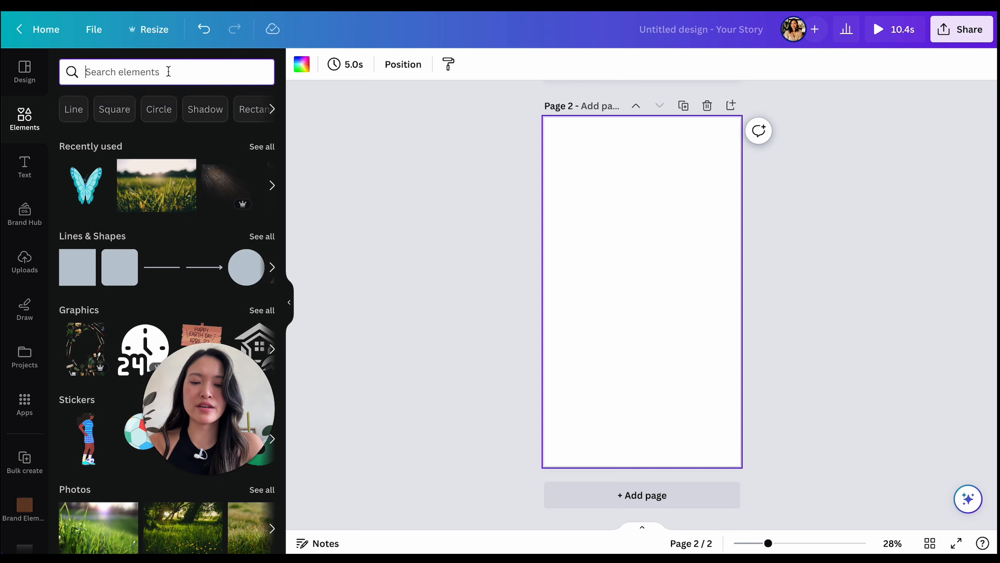
type("cloudy")
key("Return")
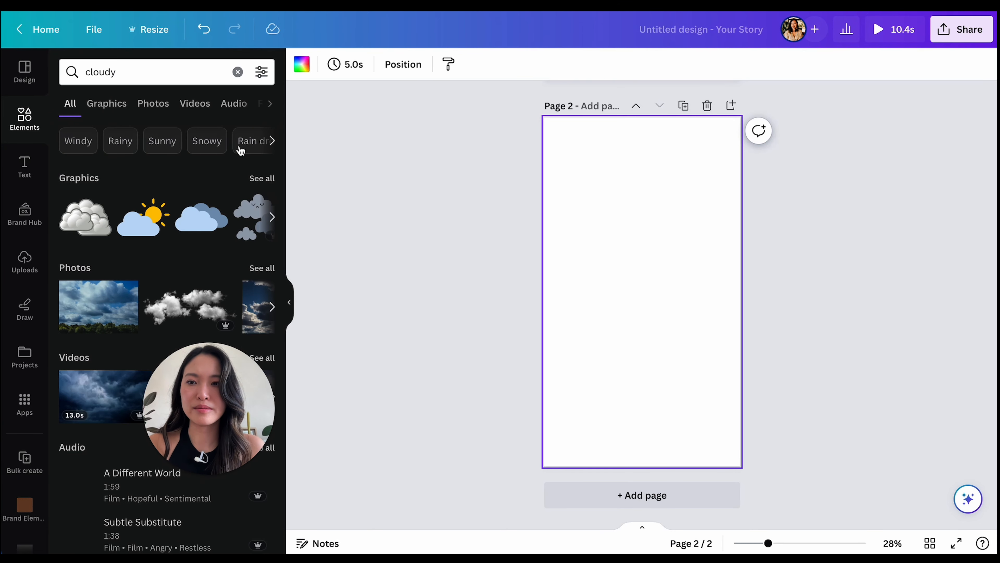
left_click(261, 268)
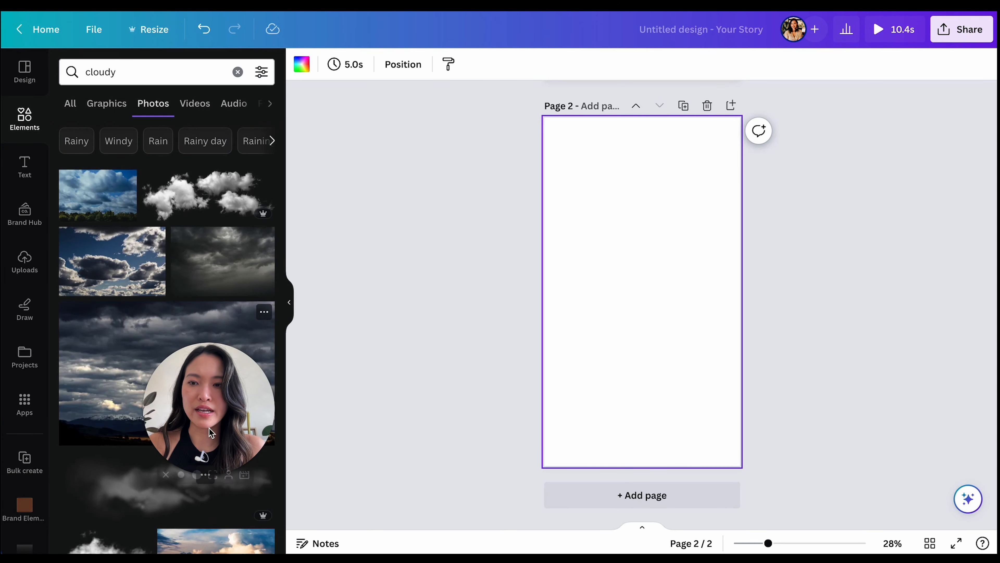
Step: Insert the pastel pink and purple cloud photo and make it fill page 2
scroll(127, 376, "down", 2)
scroll(127, 376, "down", 5)
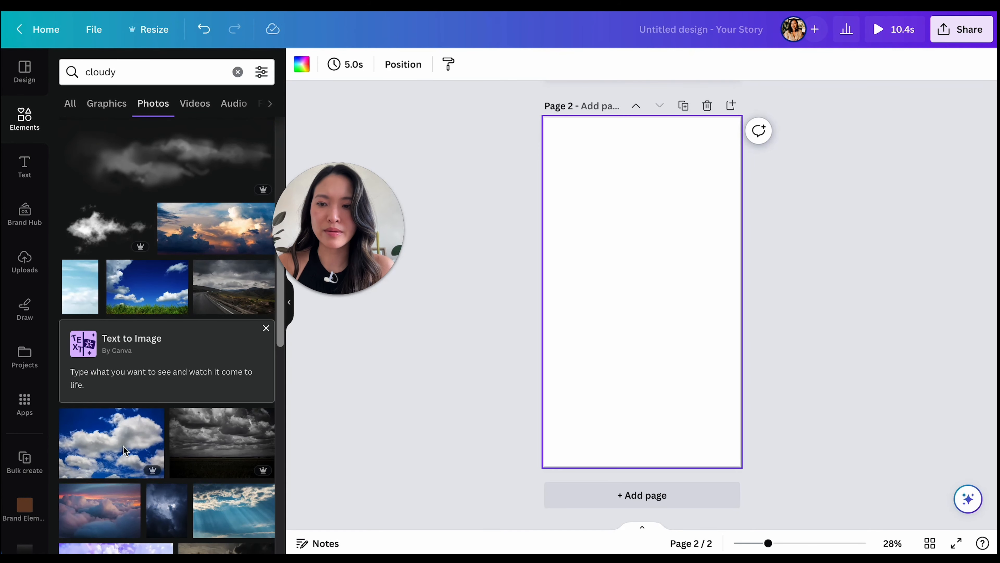
scroll(126, 445, "down", 3)
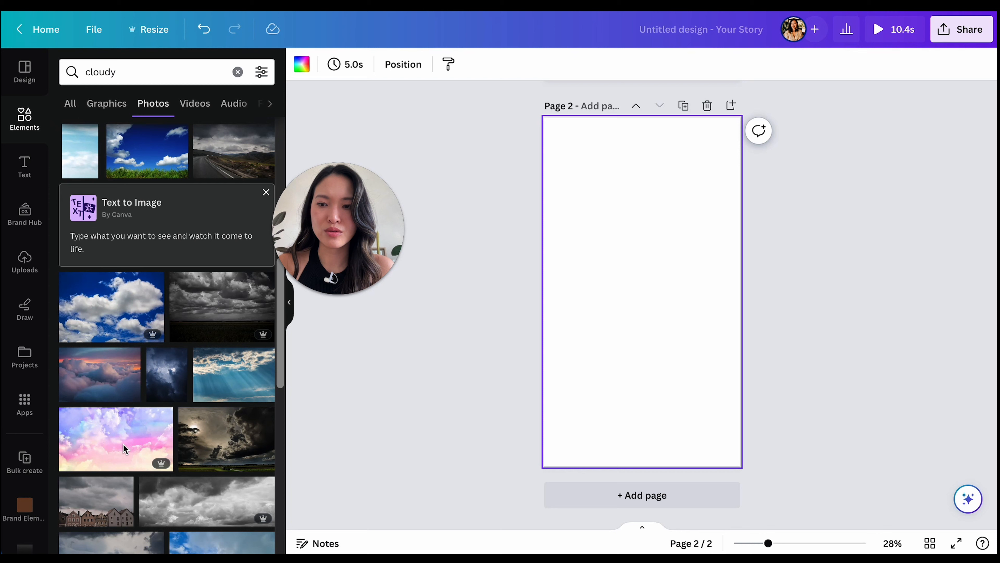
left_click(125, 448)
left_click_drag(638, 297, 613, 160)
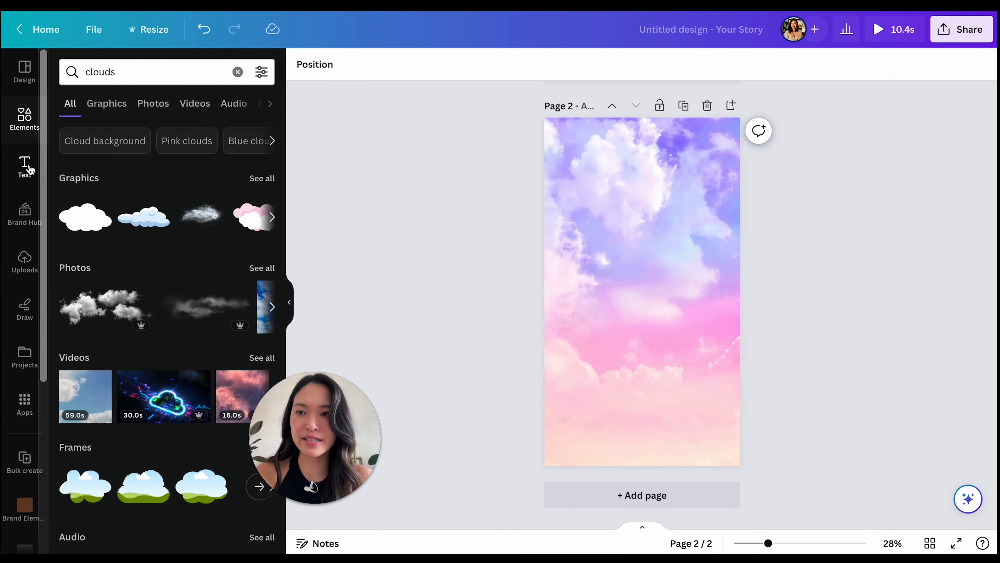
Step: Add the neon pink GLOW font combination to page 2 and move it into the upper half of the page
left_click(26, 165)
scroll(219, 236, "down", 4)
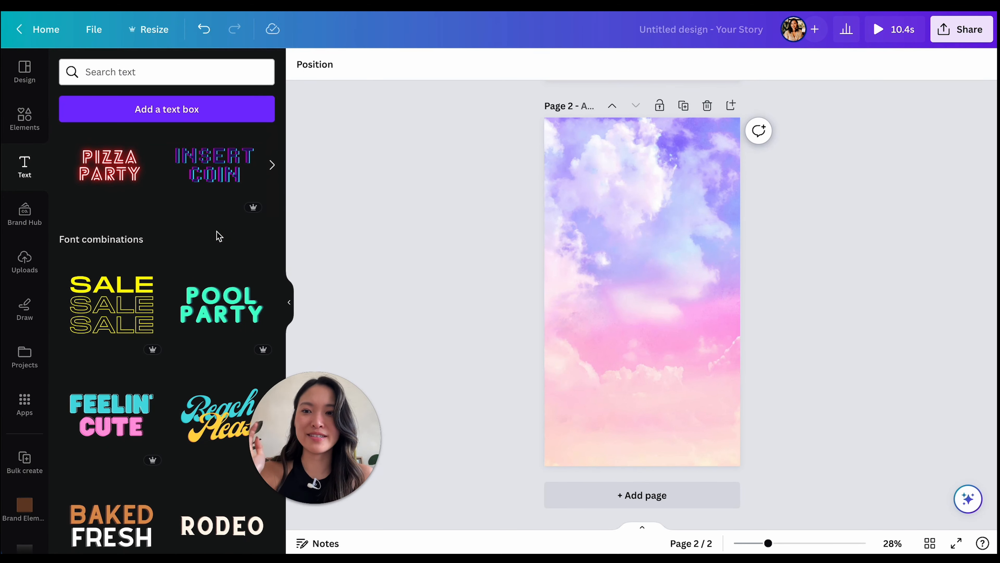
scroll(219, 236, "down", 8)
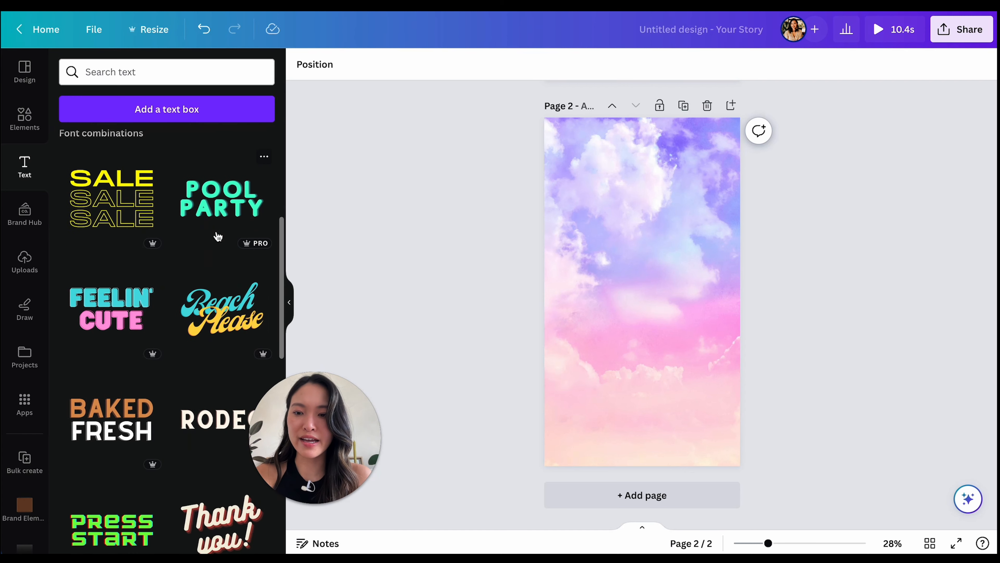
scroll(219, 236, "down", 3)
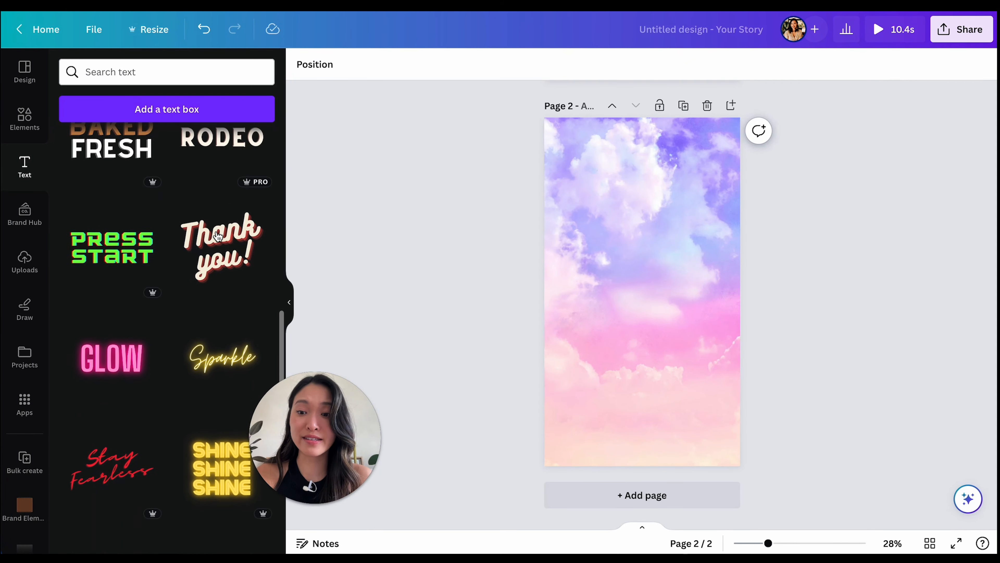
scroll(151, 384, "down", 4)
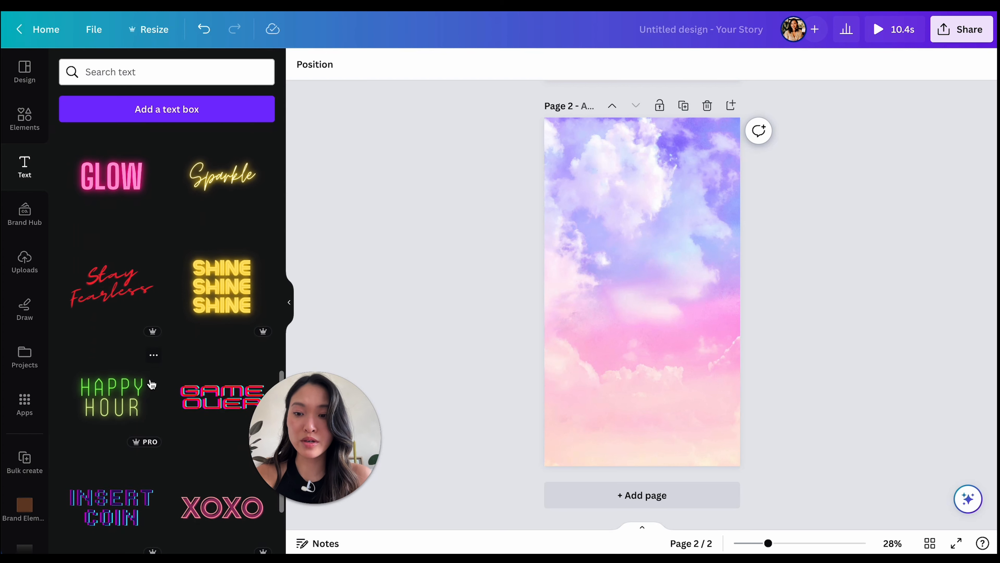
scroll(131, 255, "up", 1)
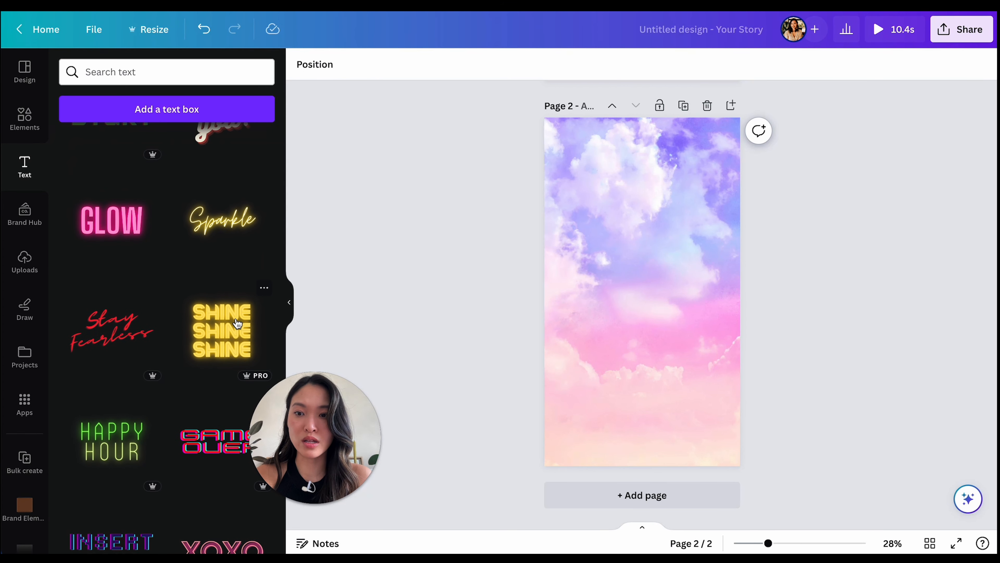
left_click(101, 244)
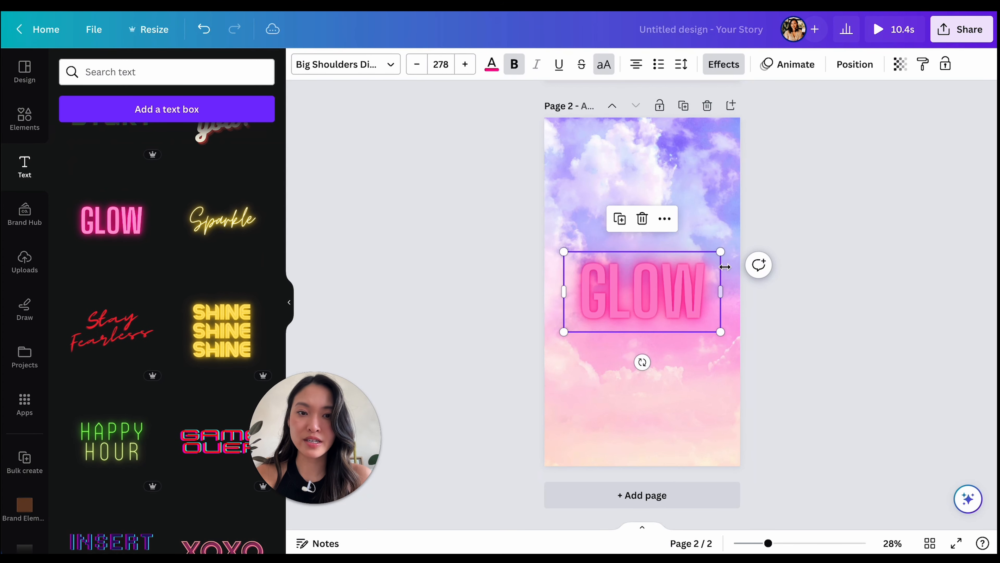
left_click_drag(683, 301, 681, 242)
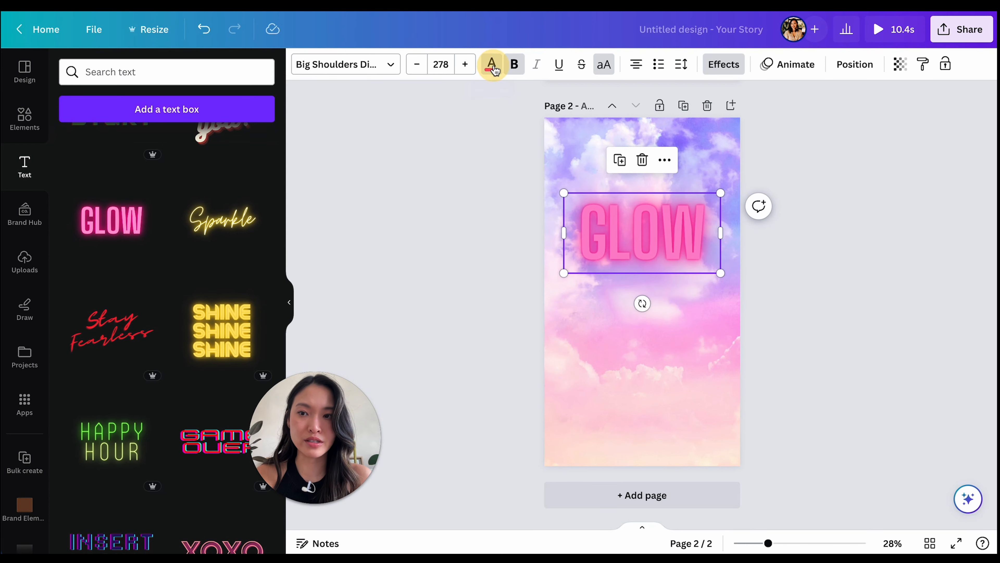
Step: Recolour the GLOW text orange-red and change its wording to SALE
left_click(495, 70)
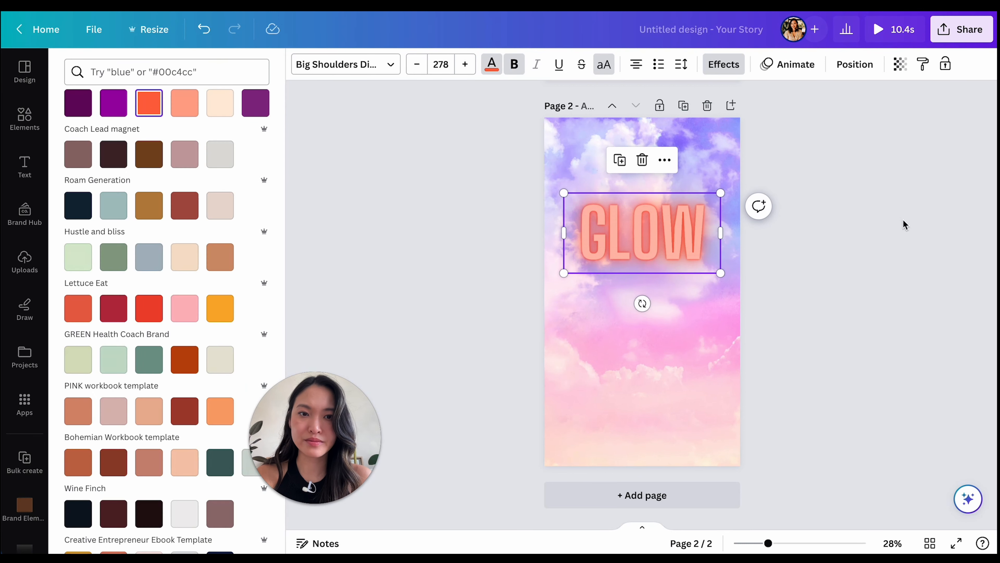
left_click(902, 219)
left_click(680, 222)
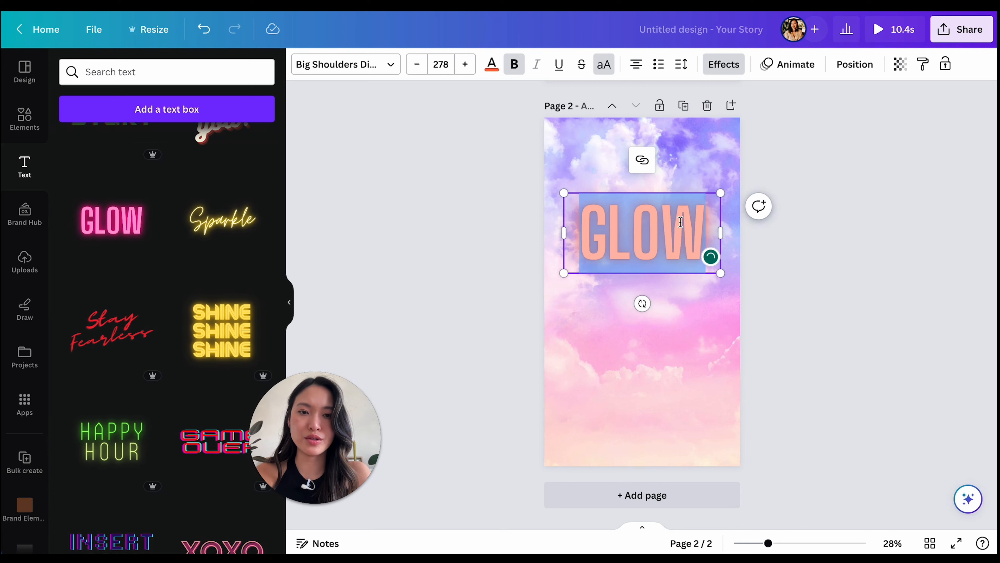
type("SALE")
Step: Duplicate the SALE text below the original and change the copy's wording to STARTS
key("ctrl+d")
type("STA")
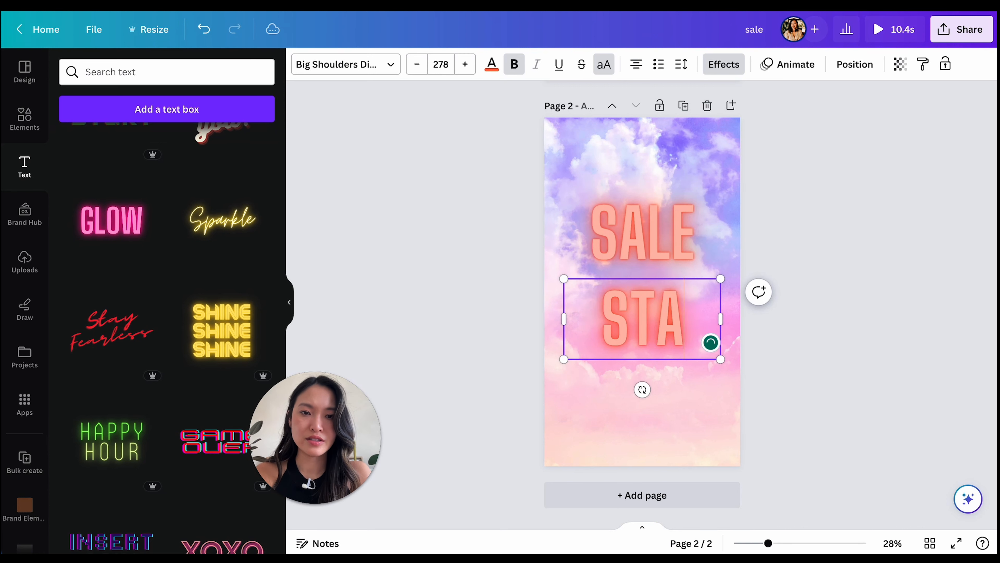
type("RTS")
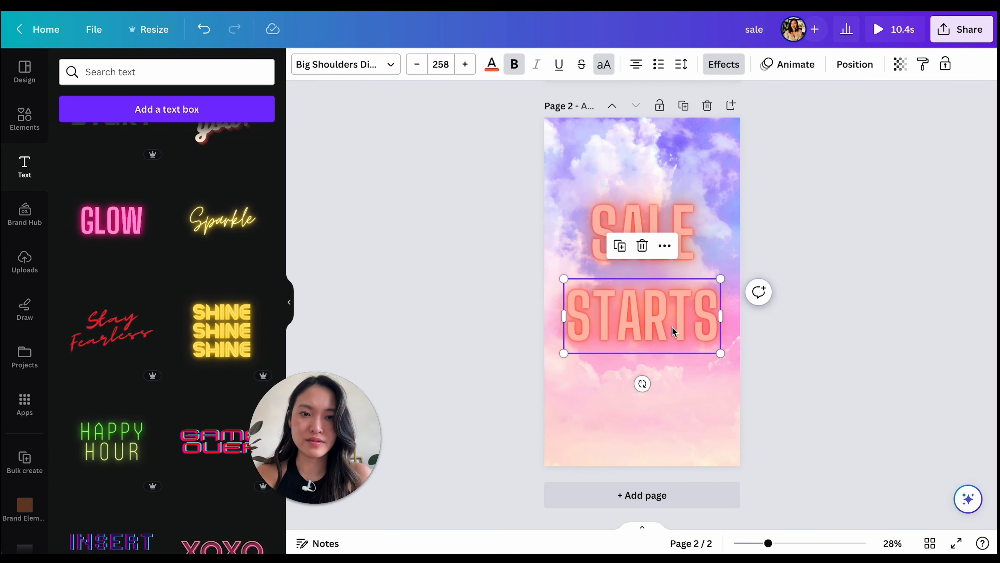
left_click(773, 383)
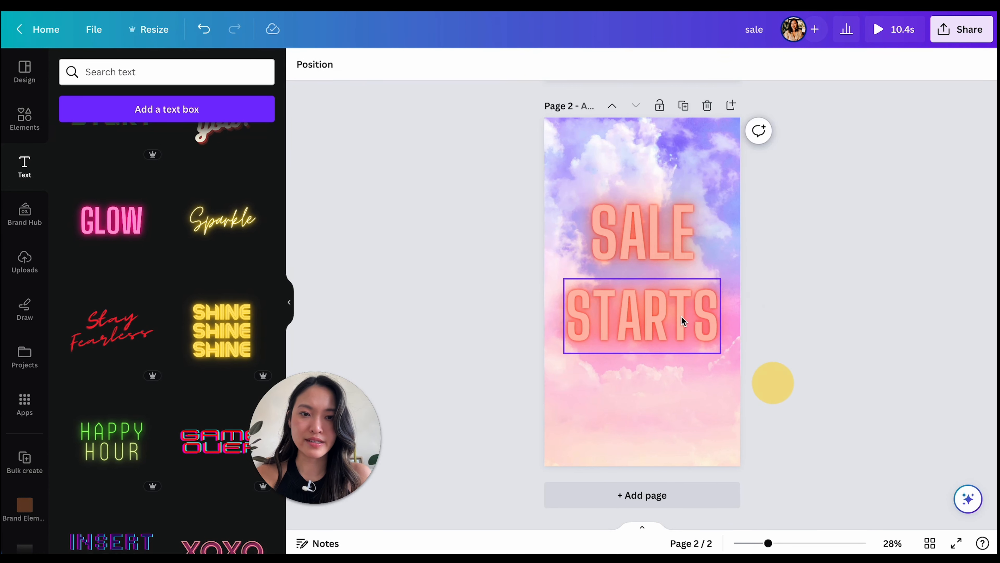
Step: Add a third matching text line reading NOW and stack SALE, STARTS and NOW closely in the centre of the page
left_click_drag(674, 316, 674, 400)
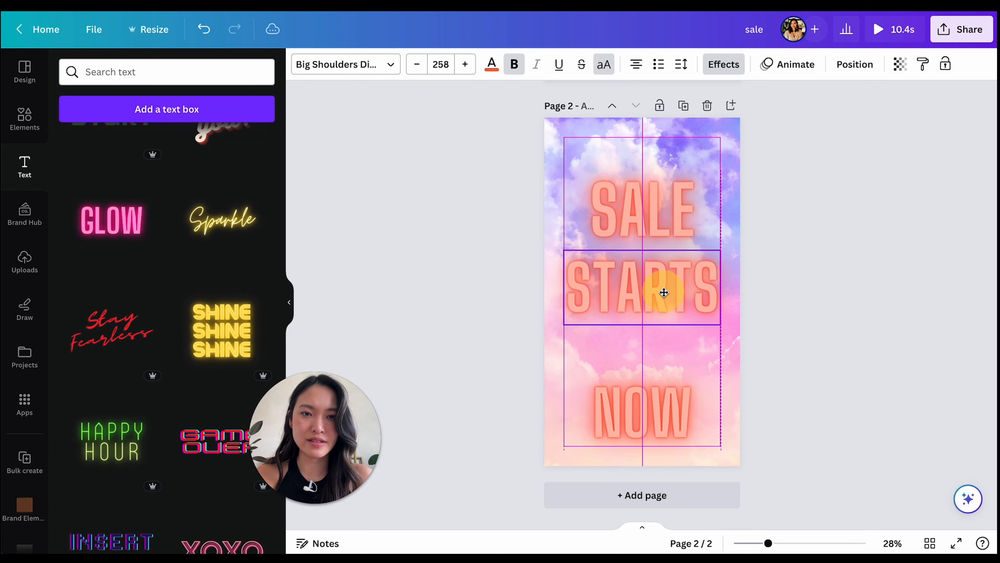
left_click_drag(661, 290, 661, 286)
left_click(661, 420)
left_click_drag(661, 419, 657, 367)
left_click(786, 349)
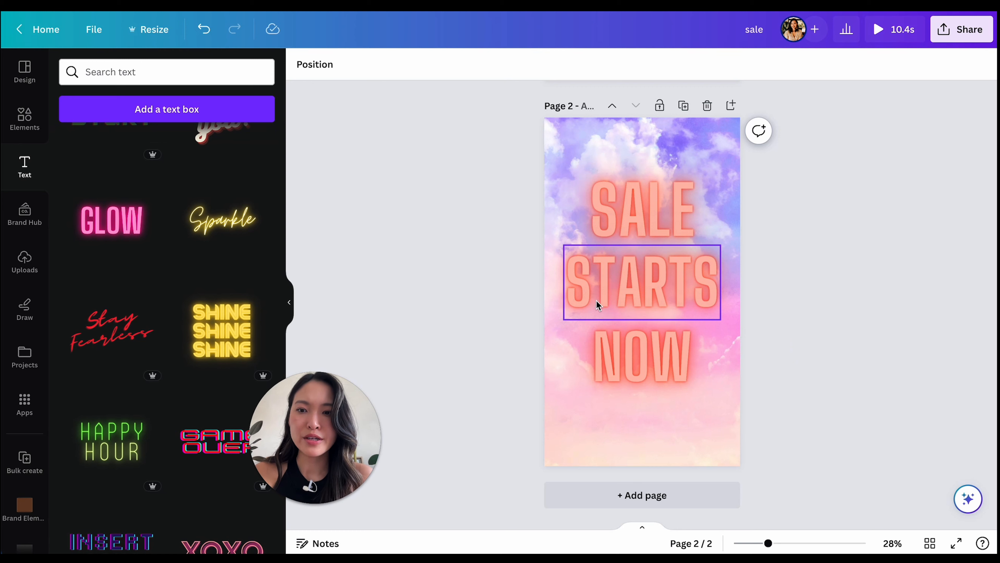
Step: Recolour the SALE, STARTS and NOW text lines with the light pink from the Lettuce Eat palette
left_click(627, 219)
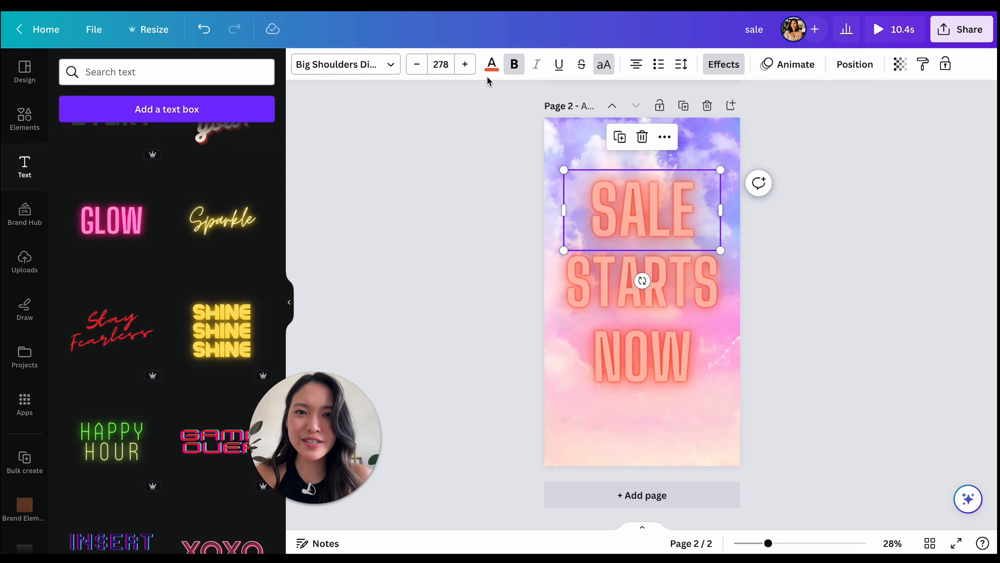
left_click(491, 65)
scroll(232, 253, "down", 10)
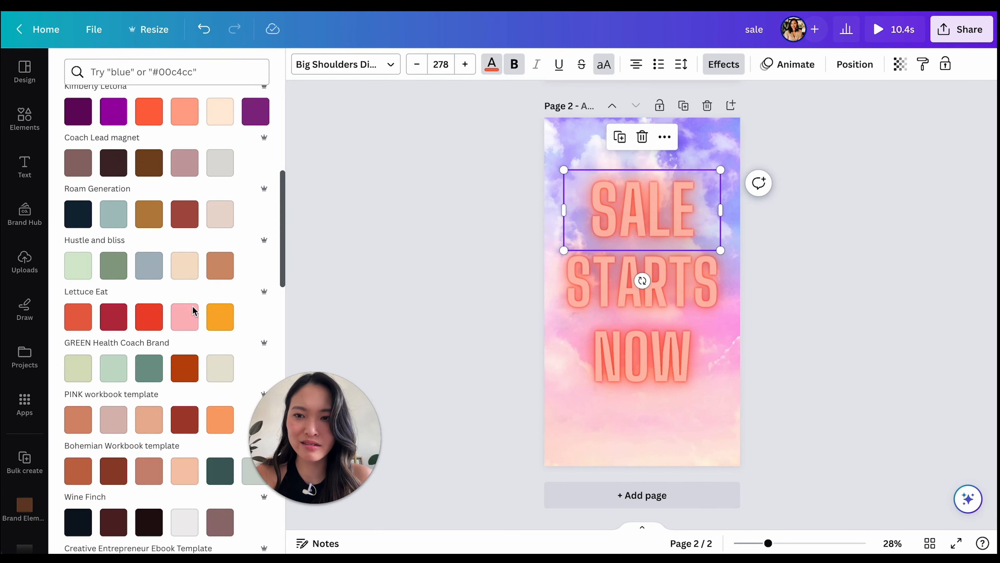
left_click(185, 317)
left_click(670, 281)
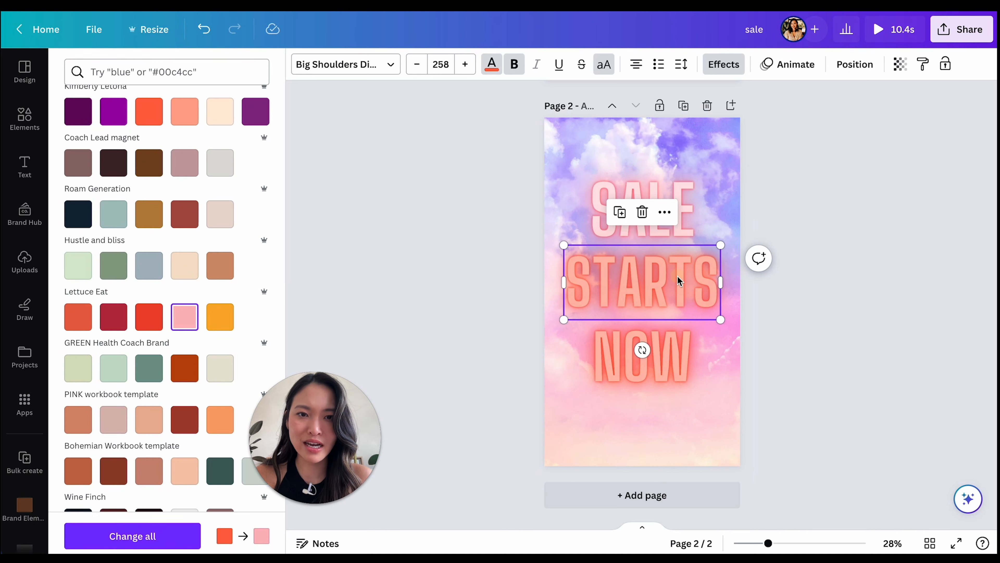
left_click(195, 328)
left_click(629, 365)
left_click(176, 313)
left_click(298, 304)
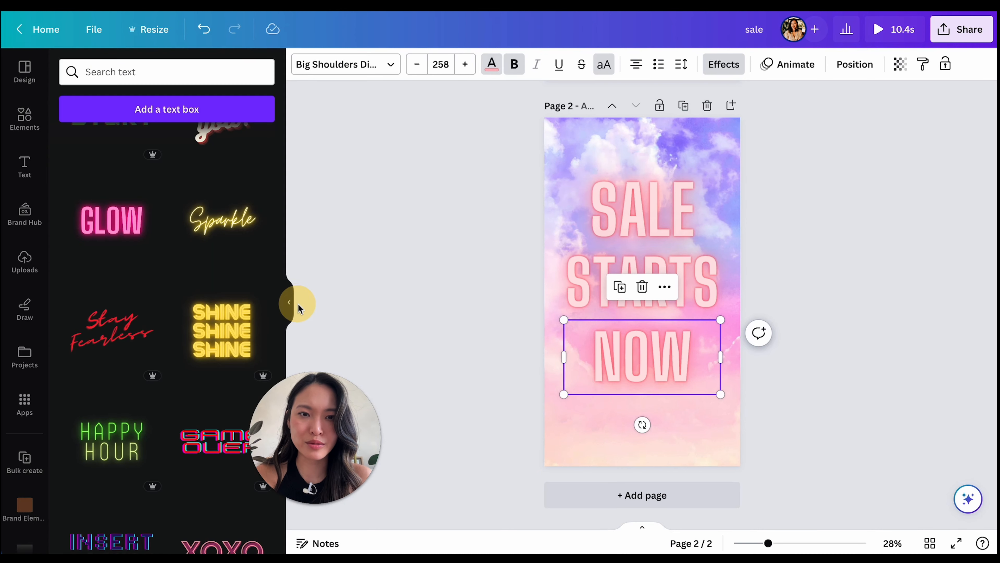
left_click(833, 223)
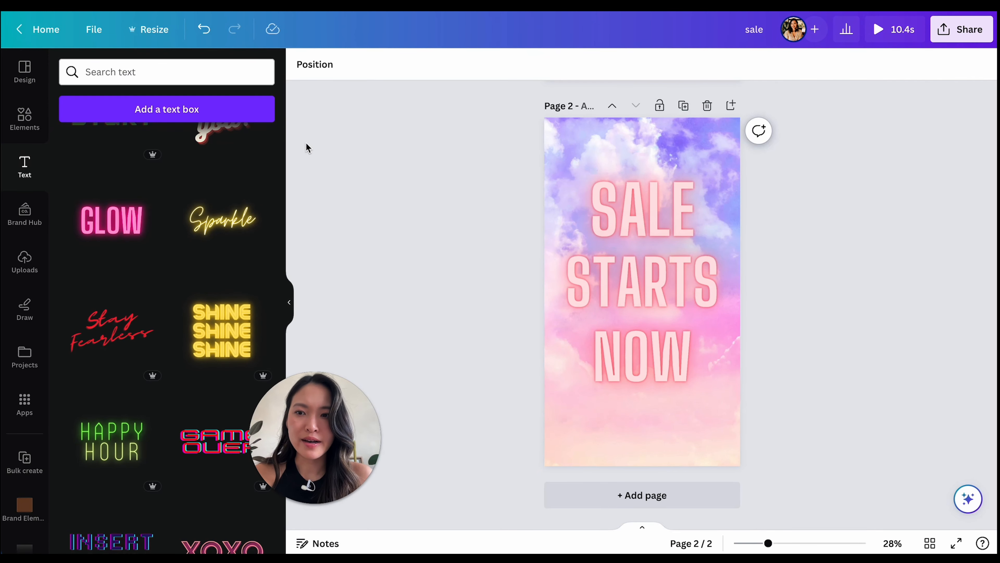
scroll(144, 176, "up", 10)
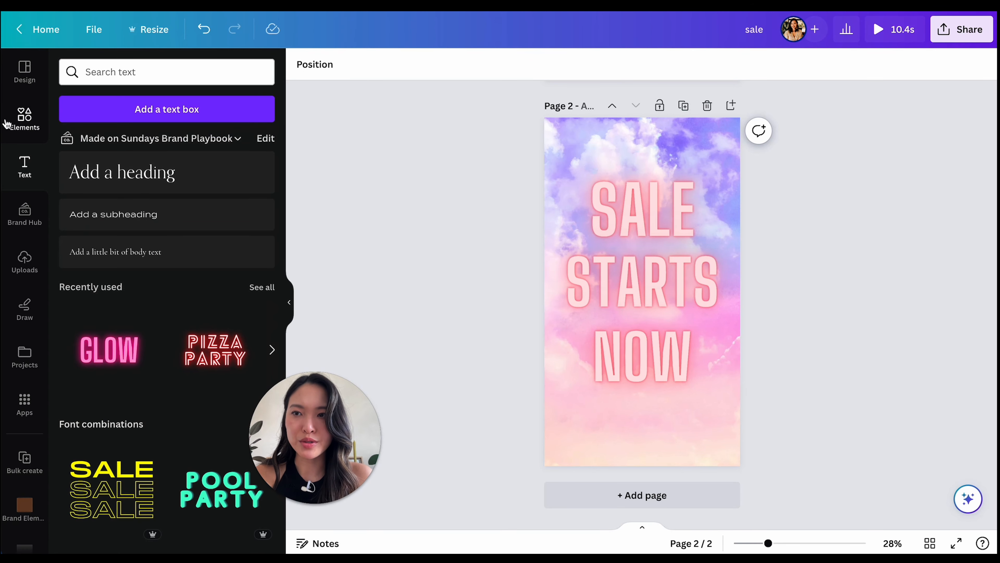
Step: Search the elements for "clouds" and narrow the results to graphics
left_click(27, 120)
left_click(123, 72)
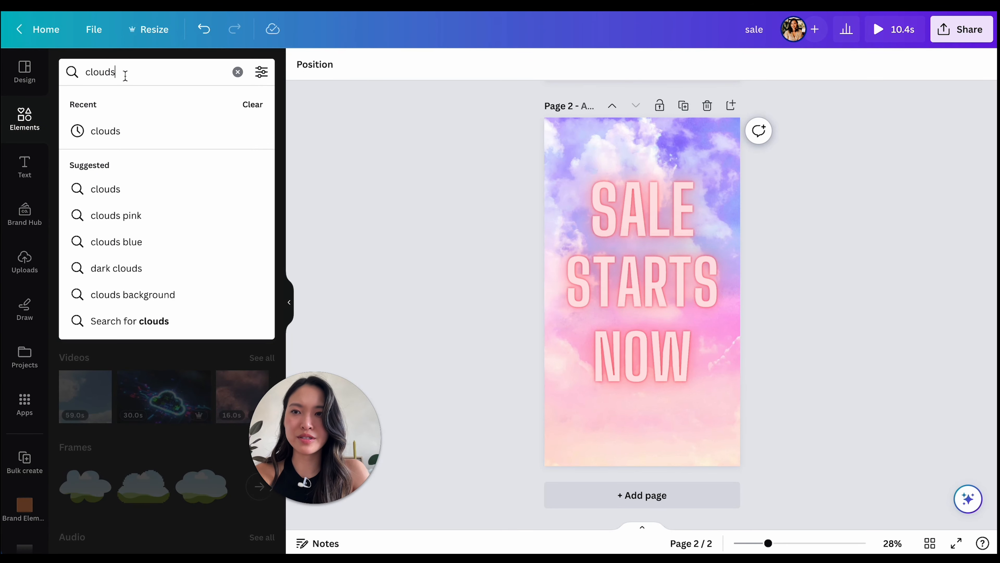
key("Return")
left_click(256, 179)
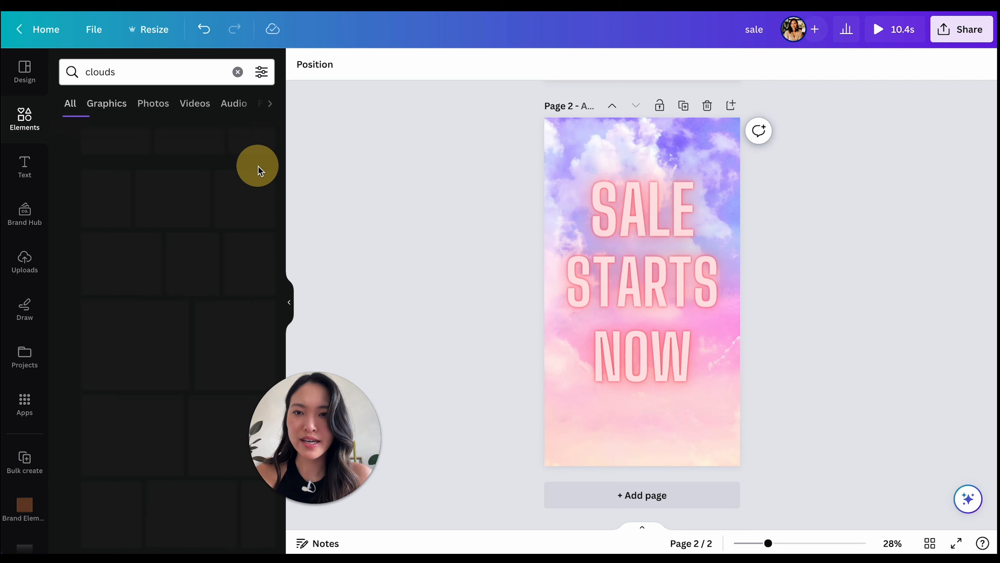
scroll(225, 229, "down", 3)
scroll(228, 229, "down", 2)
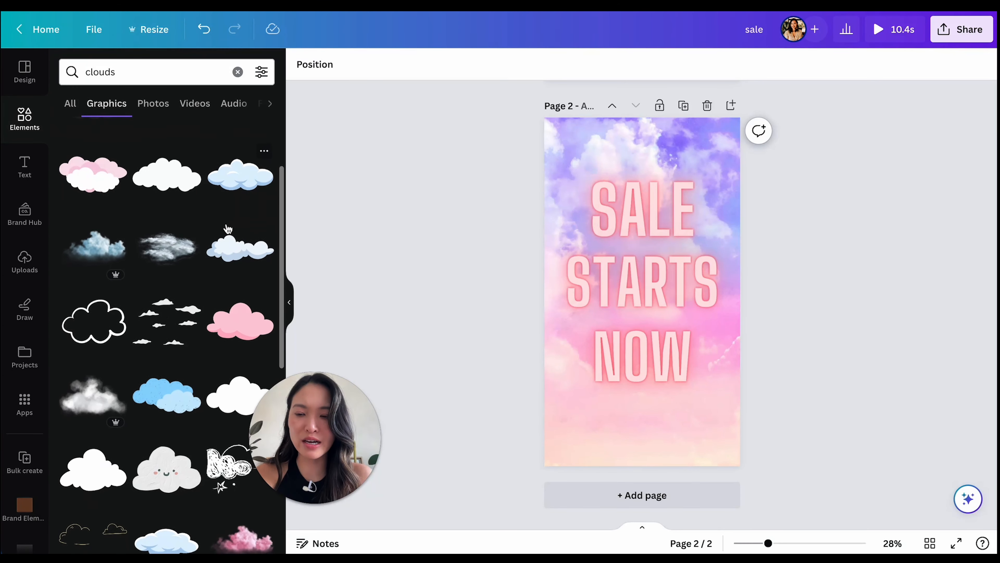
Step: Add the realistic wispy white cloud graphic to page 2 and lay enlarged copies over the SALE STARTS NOW text
left_click(99, 371)
left_click_drag(658, 308, 609, 211)
left_click_drag(669, 245, 720, 277)
left_click_drag(629, 230, 551, 377)
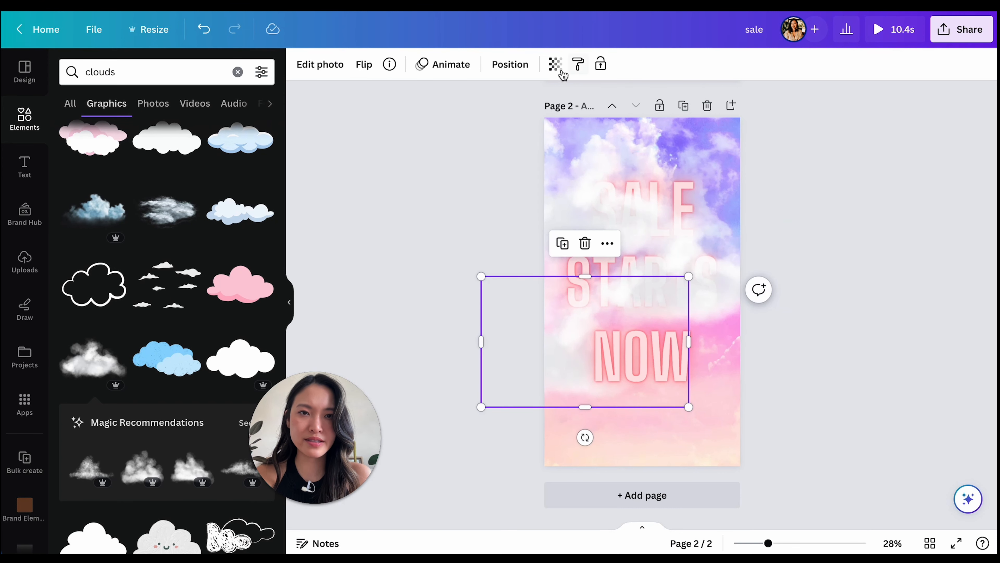
Step: Arrange the cloud copies so the lower-left and lower-right ones cover the NOW line
left_click(510, 65)
left_click(136, 103)
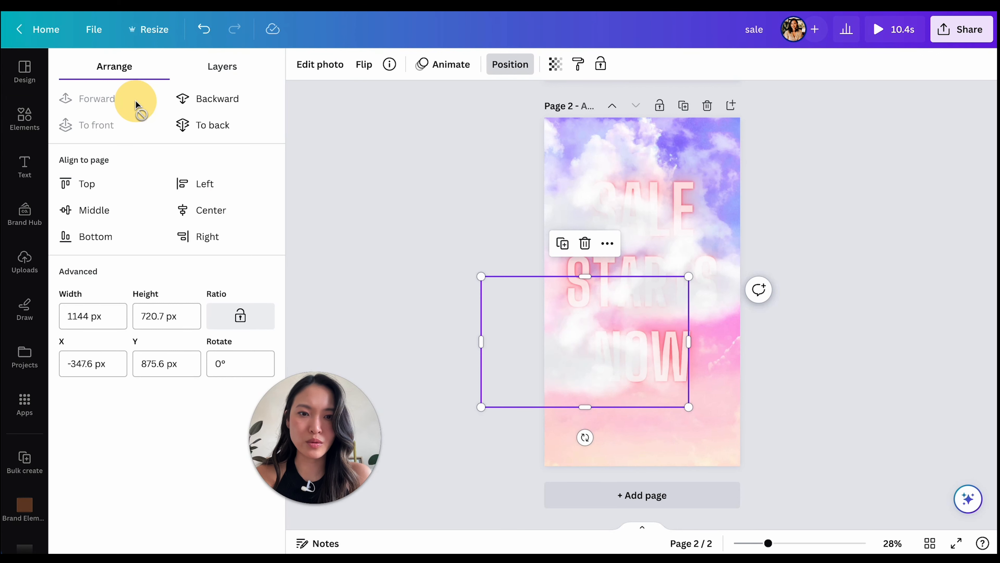
left_click(830, 373)
left_click_drag(598, 368, 576, 344)
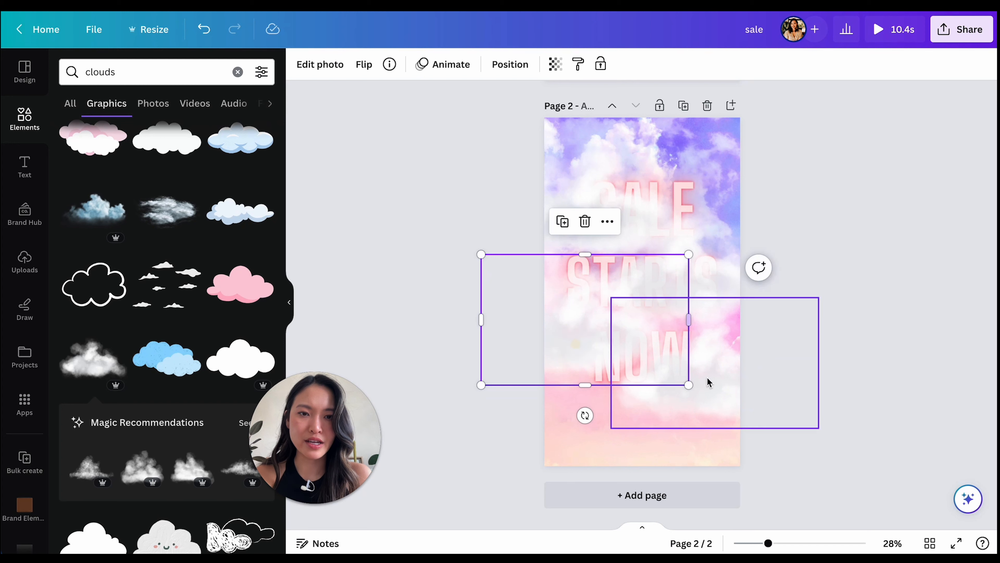
left_click(708, 382)
left_click(825, 428)
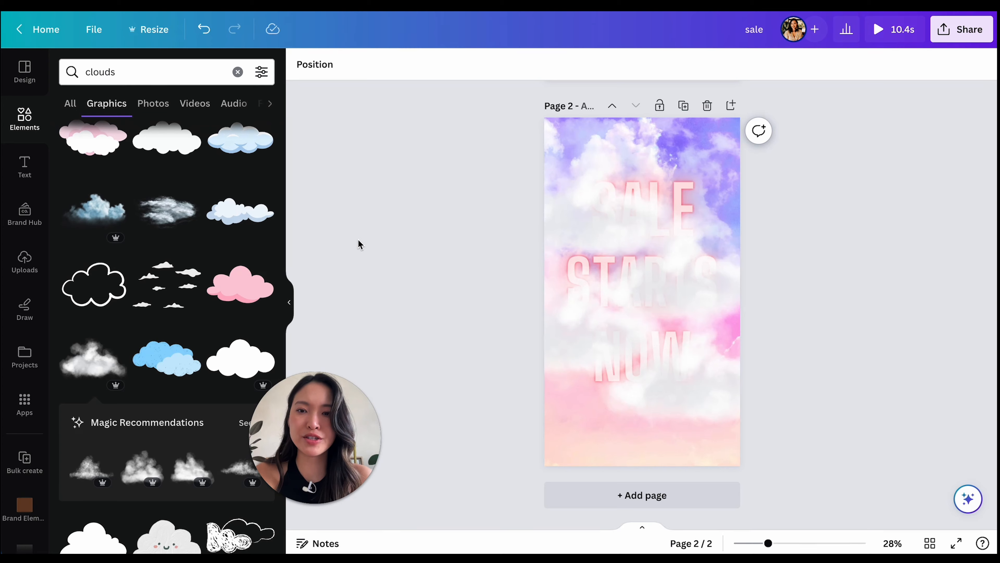
Step: Create a custom animation for the upper-left cloud, tracing a small loop and then a path off the page's left edge
left_click(292, 303)
left_click(518, 217)
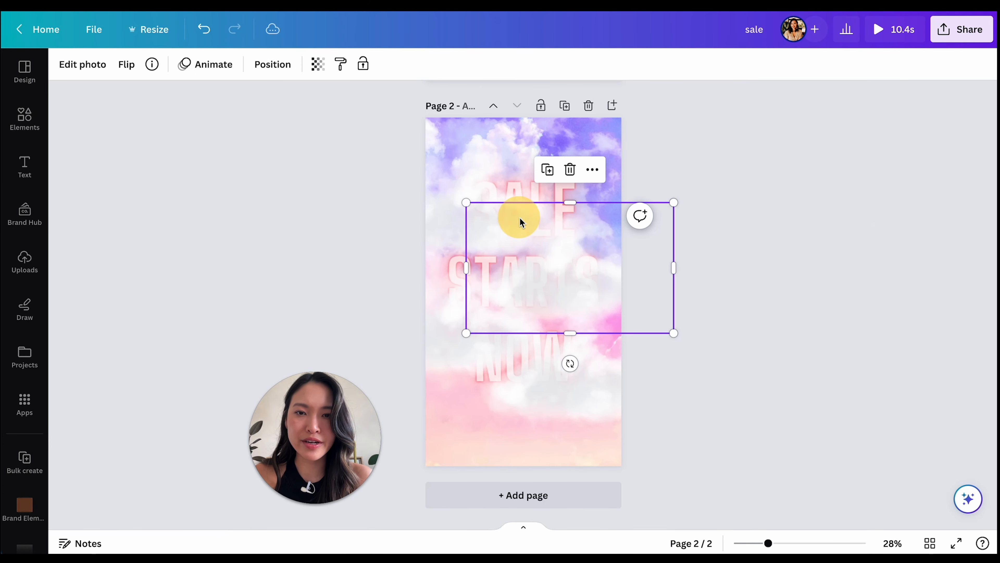
left_click(443, 217)
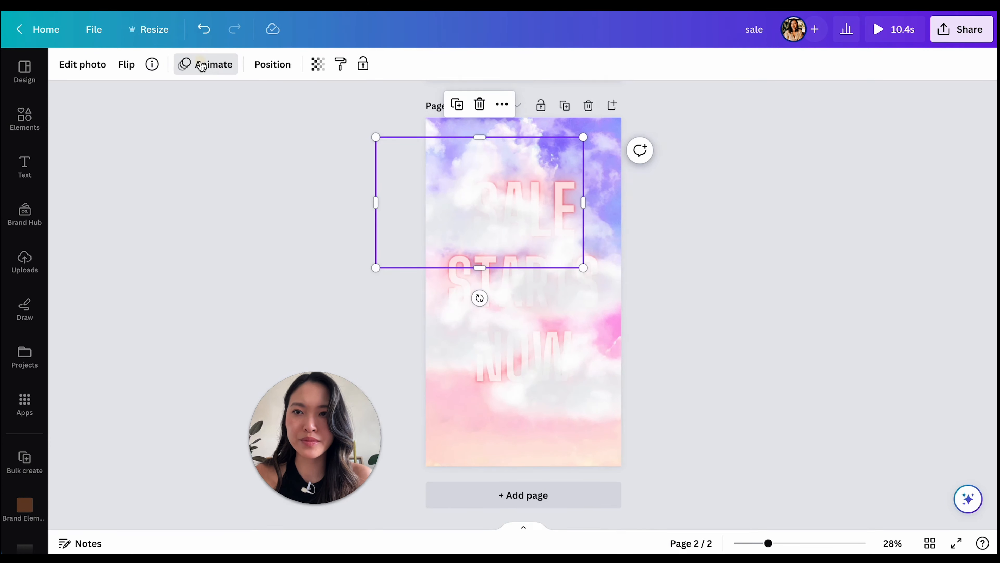
left_click(201, 65)
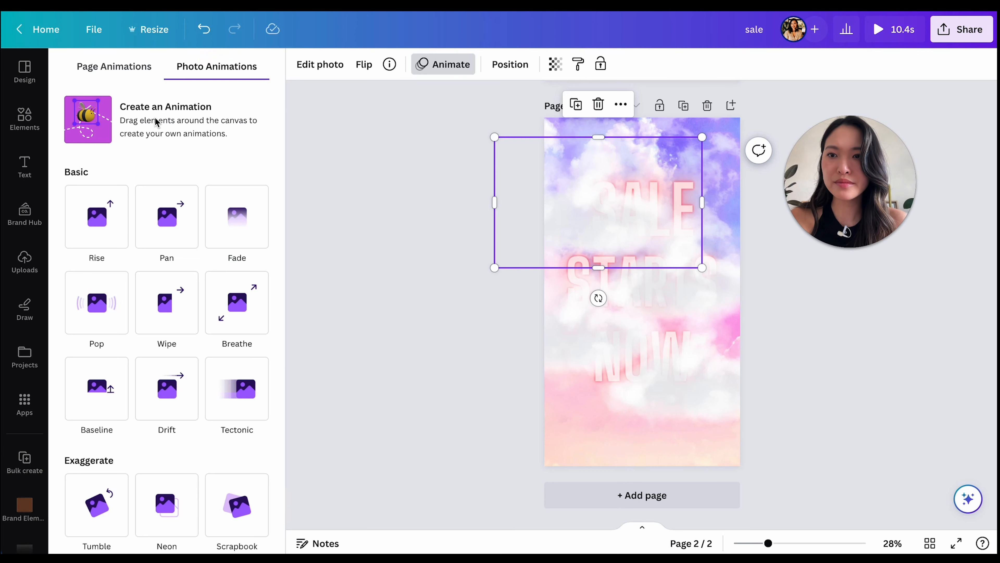
left_click(197, 123)
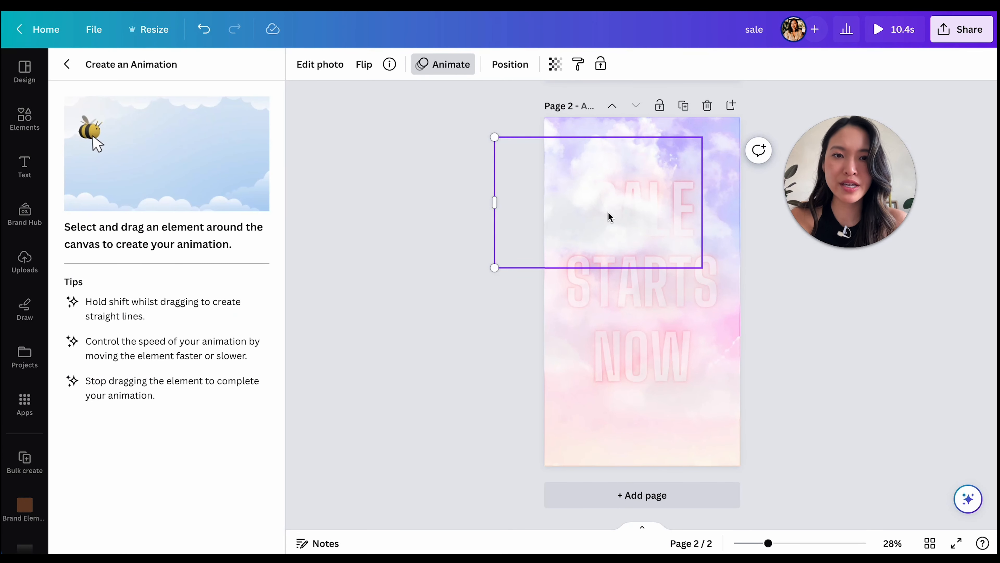
mouse_move(610, 217)
left_mouse_down()
mouse_move(626, 203)
mouse_move(638, 216)
left_mouse_up()
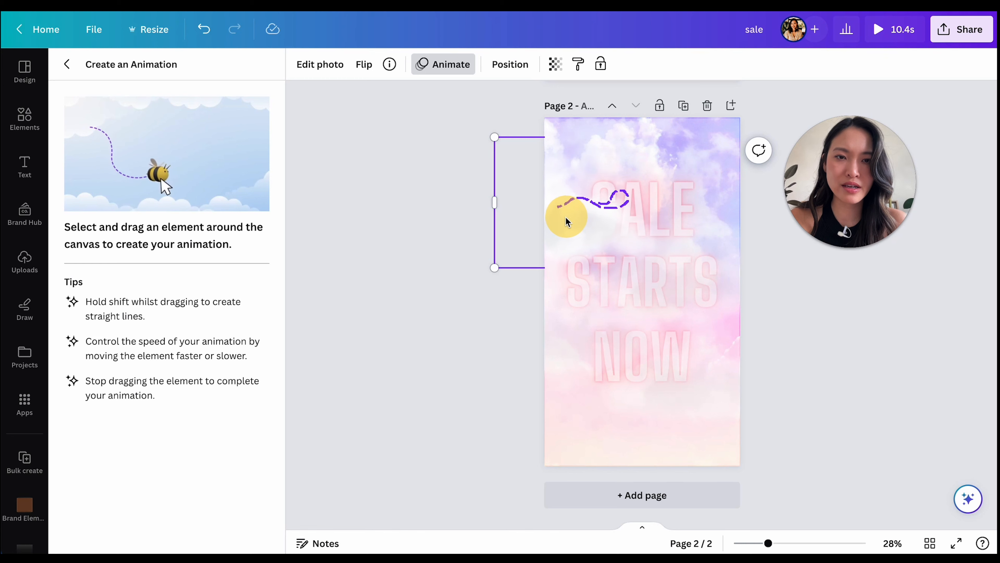
left_click_drag(523, 209, 520, 206)
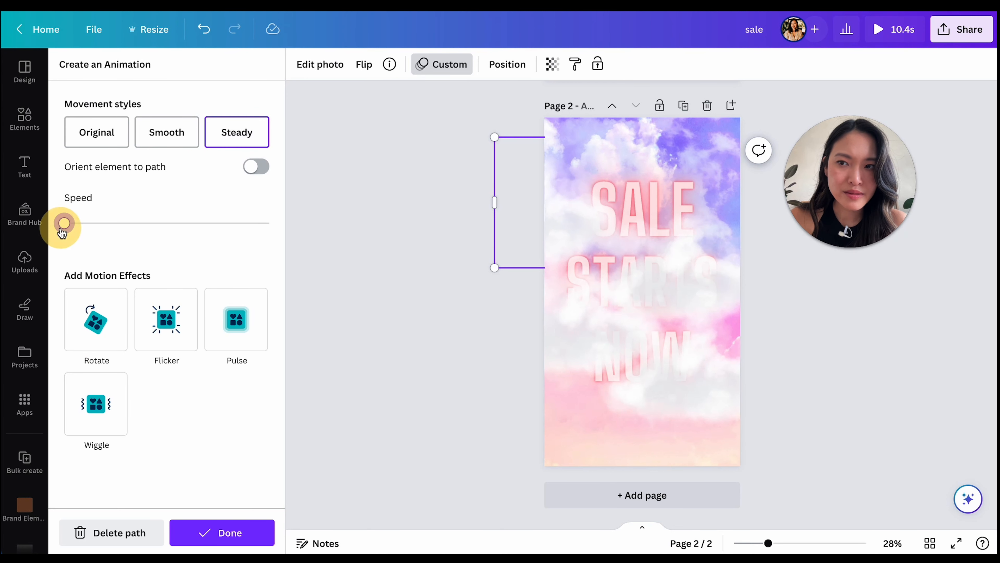
Step: Set the upper-left cloud's Steady movement to a low speed and add the Flicker motion effect
left_click_drag(63, 232, 108, 234)
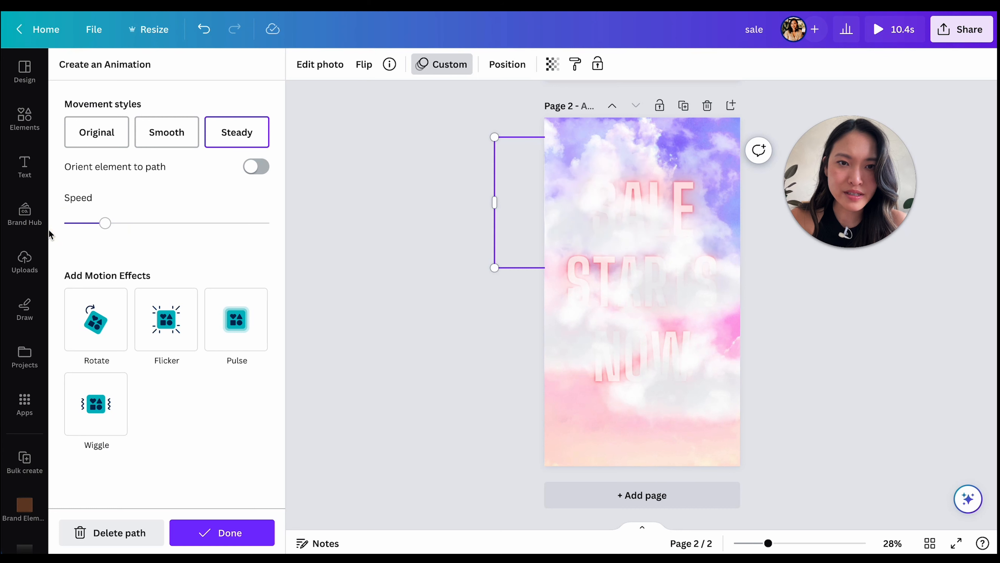
left_click_drag(104, 225, 74, 222)
left_click(161, 334)
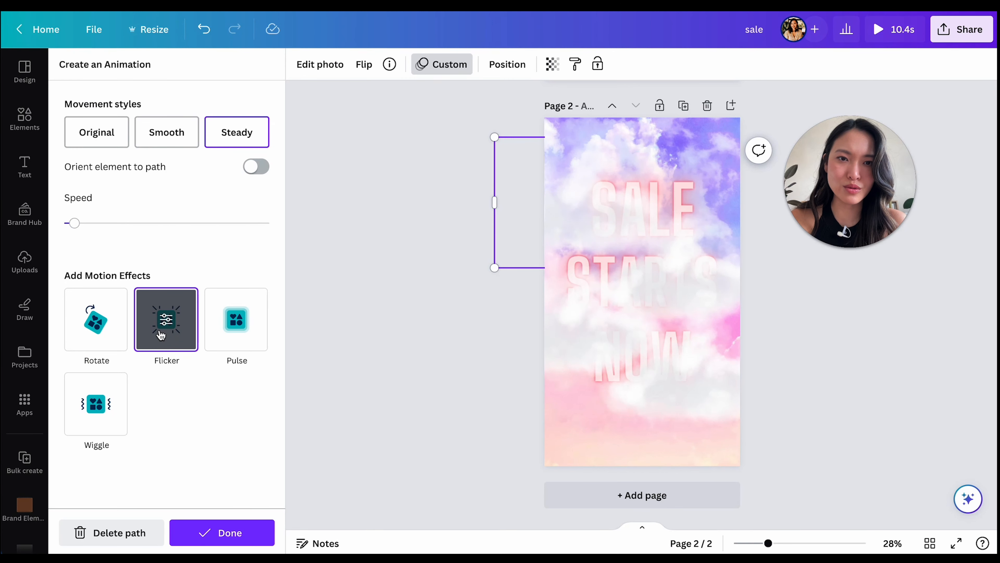
left_click(170, 325)
left_click_drag(164, 131, 87, 134)
left_click(68, 59)
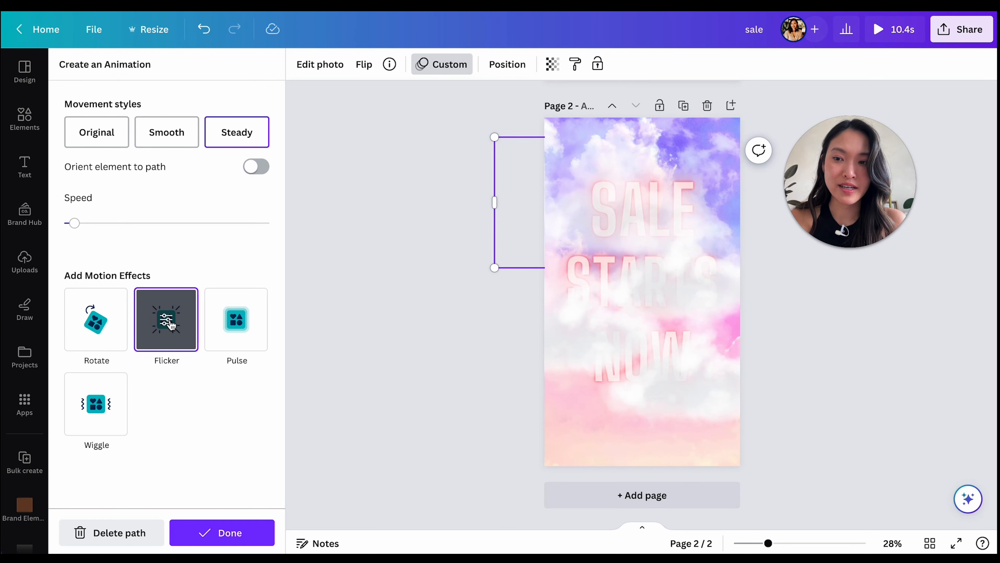
left_click(245, 531)
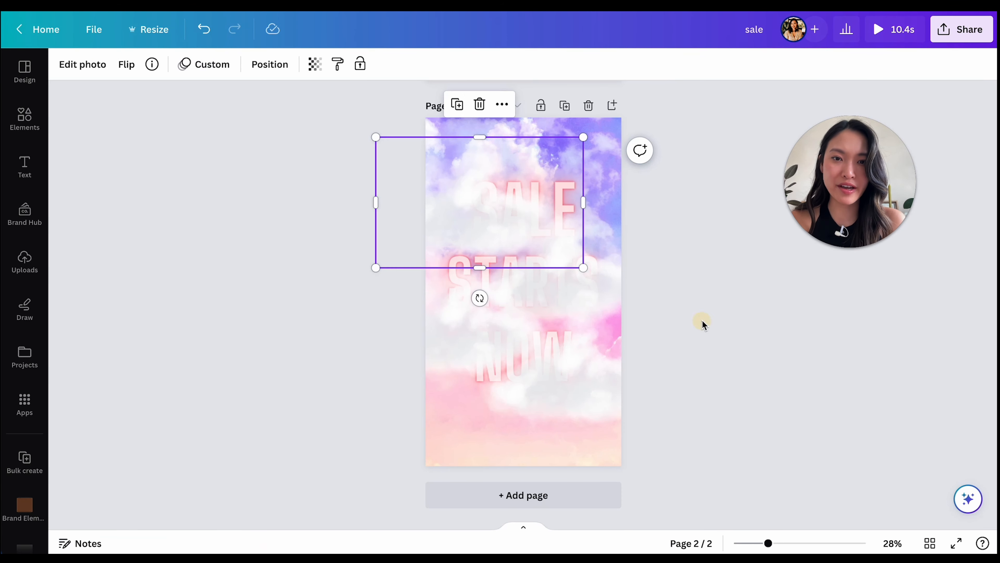
Step: Create a custom animation for the middle-right cloud, looping once and then drifting off the page's right edge with Original movement
left_click(602, 313)
left_click(600, 277)
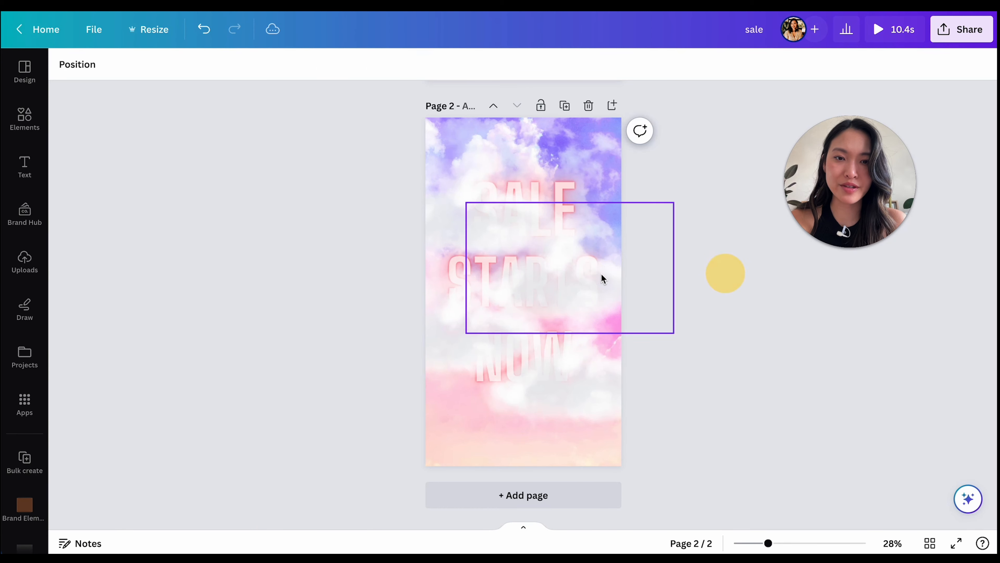
left_click(209, 64)
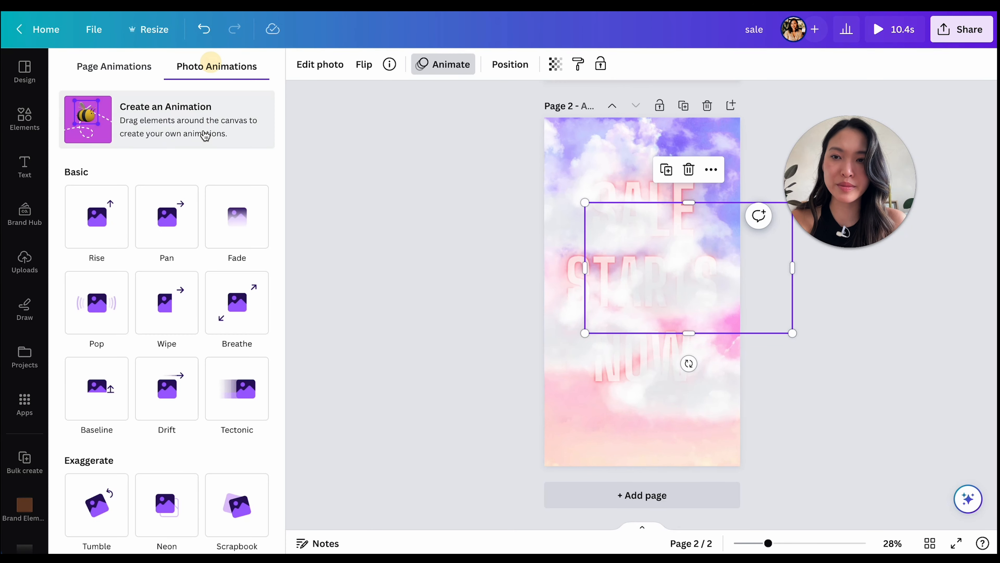
left_click(188, 129)
mouse_move(695, 290)
left_mouse_down()
mouse_move(692, 278)
mouse_move(669, 282)
mouse_move(670, 295)
mouse_move(701, 286)
mouse_move(735, 305)
mouse_move(783, 290)
left_mouse_up()
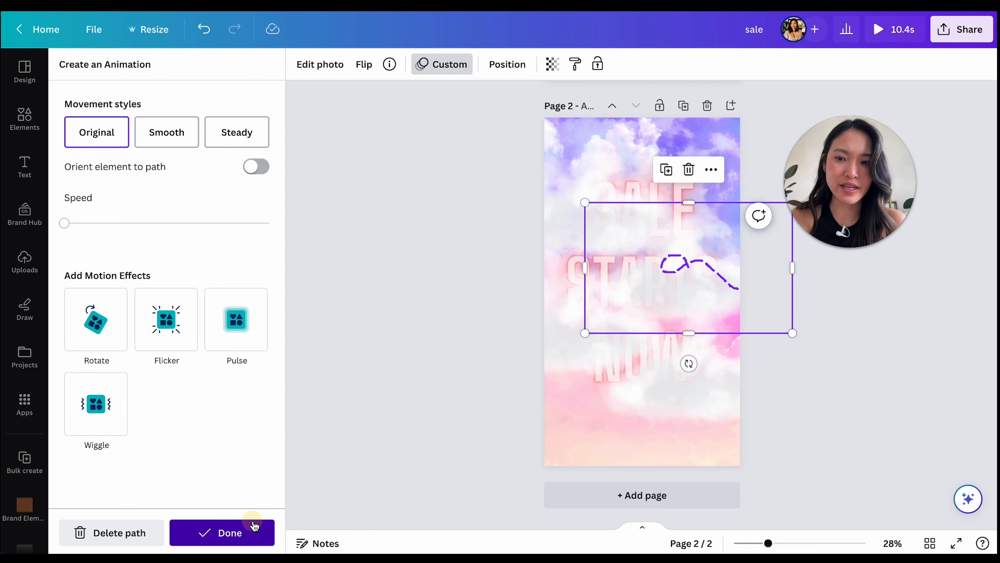
left_click(252, 529)
Step: Create a custom animation that moves the lower-left cloud off the page's left side with Original movement
left_click(446, 342)
left_click(205, 64)
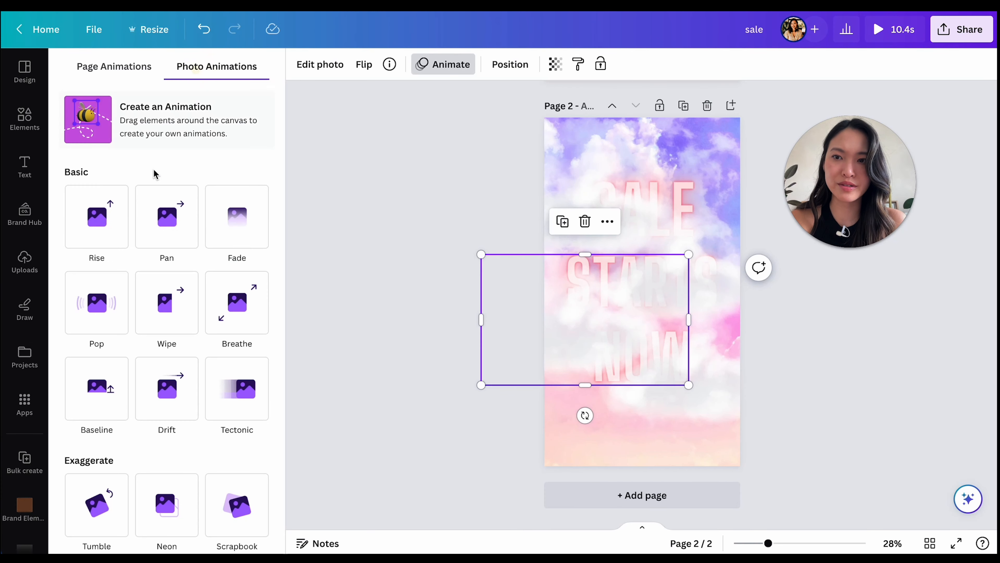
left_click(168, 130)
left_click_drag(569, 335, 497, 328)
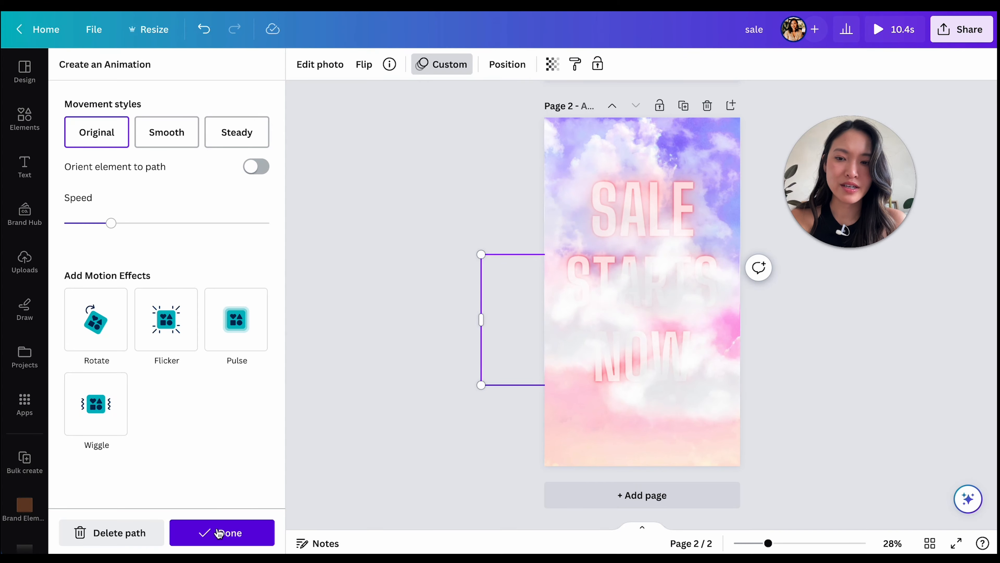
left_click(221, 529)
Step: Create a custom animation that carries the lower-right cloud away from the NOW text toward the page's bottom right with Original movement
left_click(572, 402)
left_click(204, 65)
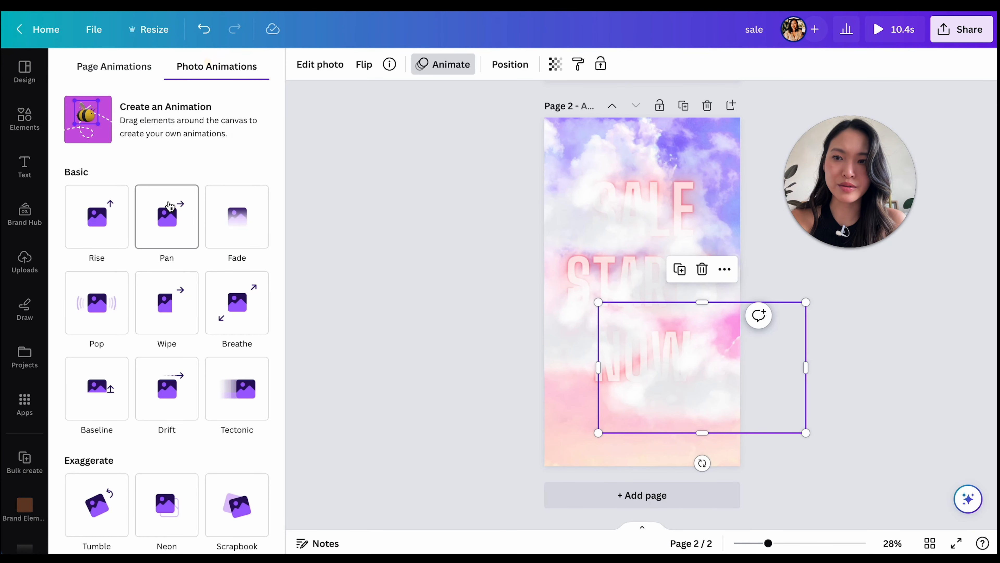
left_click(129, 139)
left_click_drag(625, 317, 676, 456)
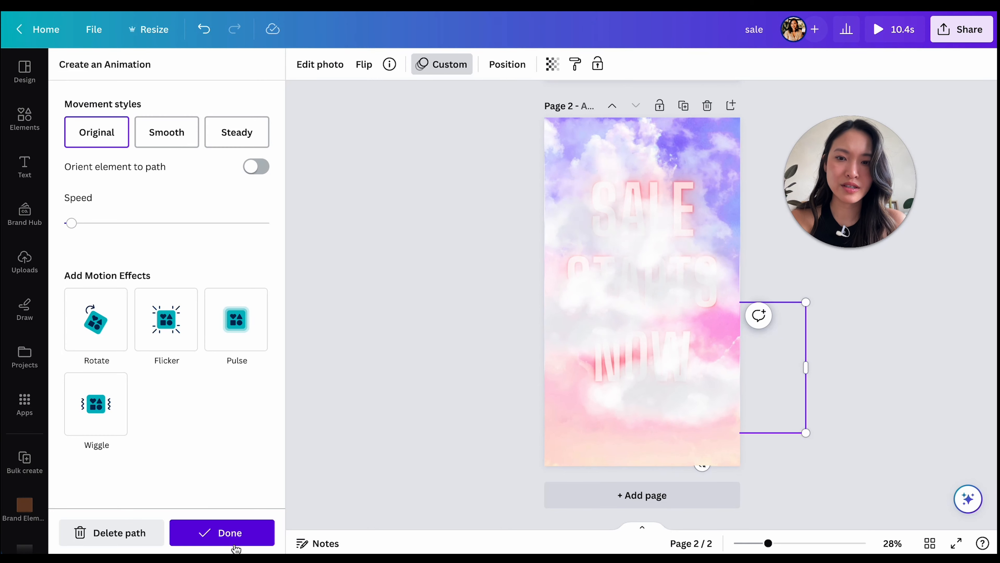
left_click(229, 534)
left_click(703, 128)
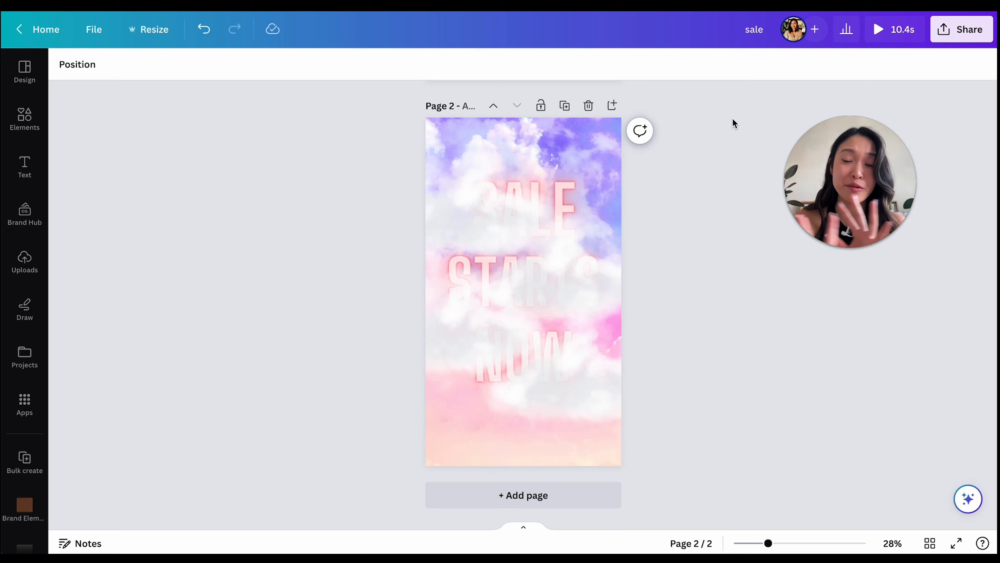
Step: Play a preview of the design to check how the clouds uncover the sale text, and close it
left_click(892, 30)
left_click(465, 447)
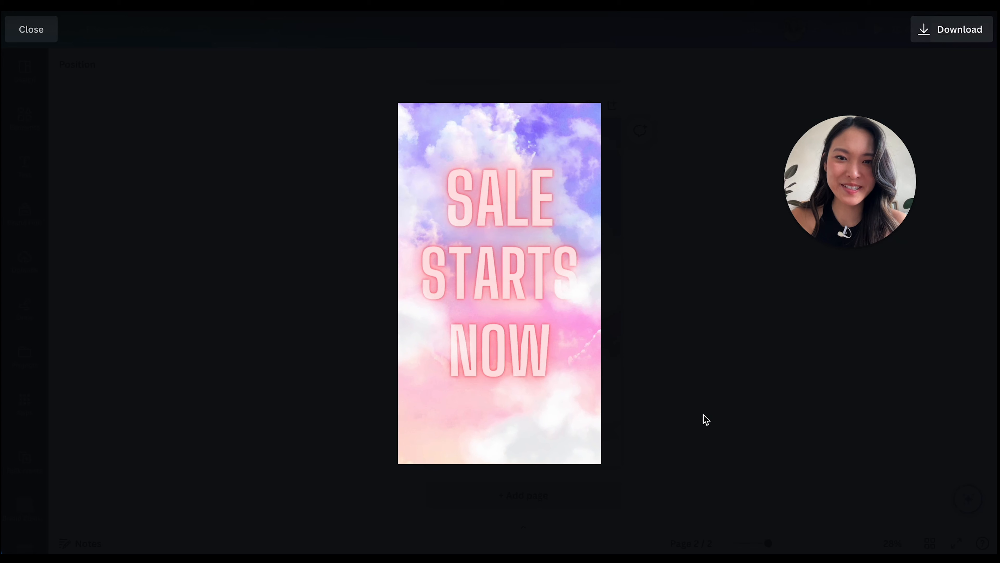
left_click(703, 414)
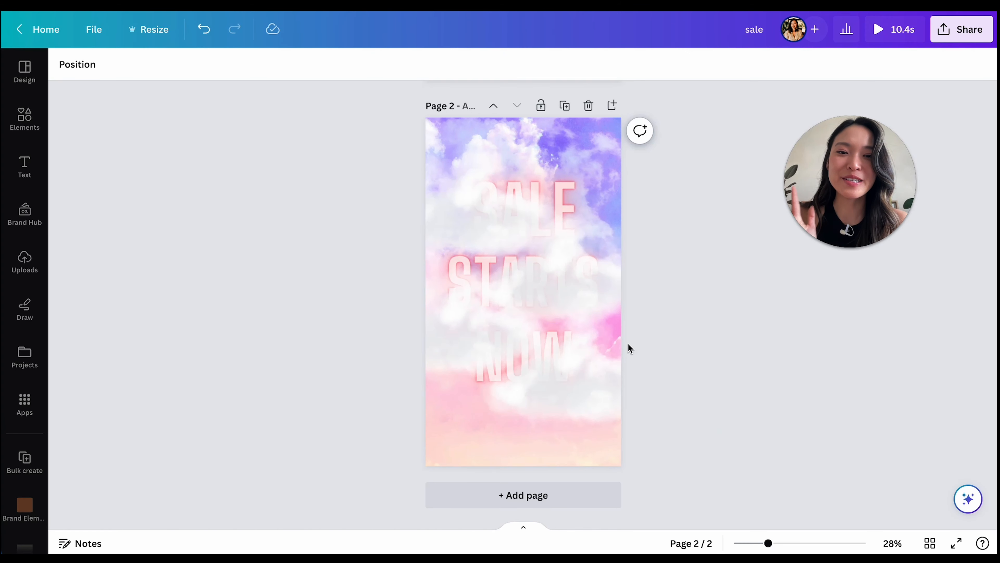
left_click(570, 391)
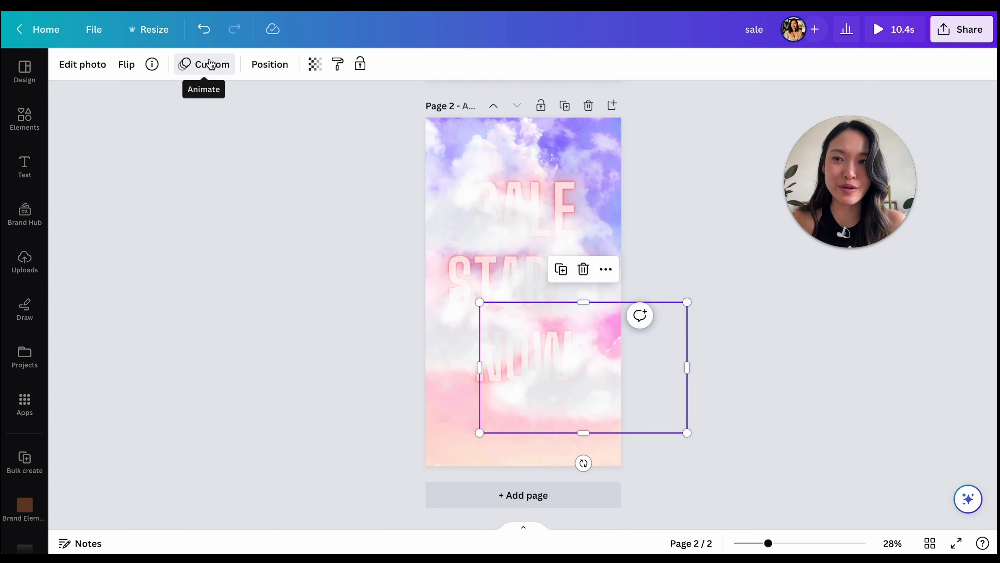
left_click(785, 386)
scroll(785, 382, "up", 1)
scroll(785, 382, "down", 1)
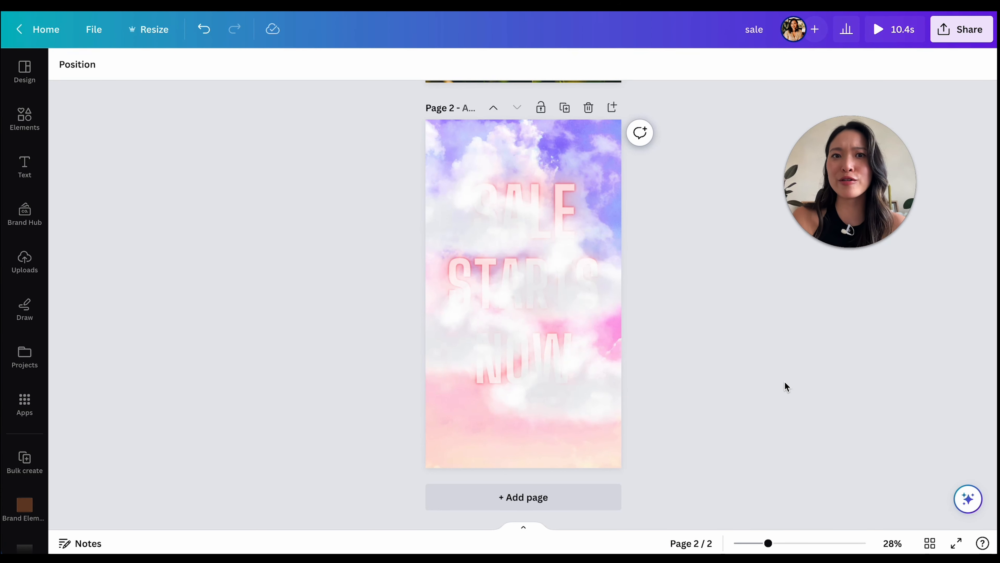
Step: Add a third page and fill it with the uploaded 38.4-second talking video
left_click(559, 493)
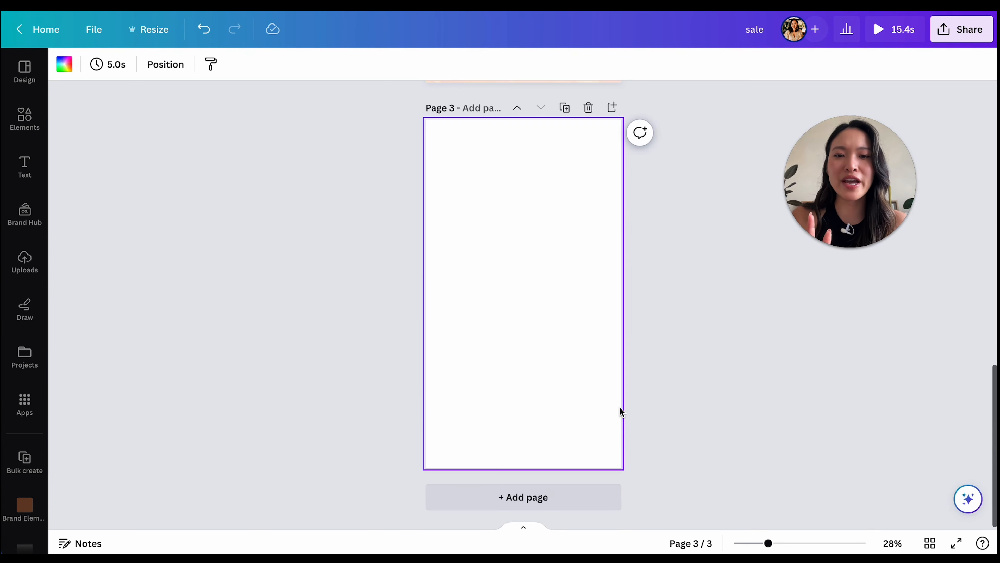
left_click(538, 363)
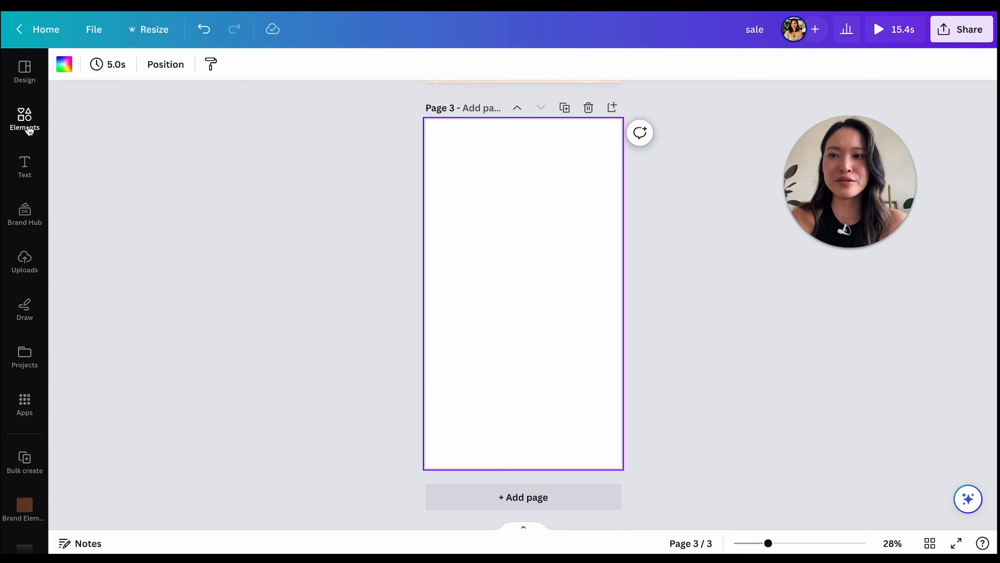
left_click(25, 260)
scroll(187, 286, "down", 2)
scroll(187, 287, "down", 3)
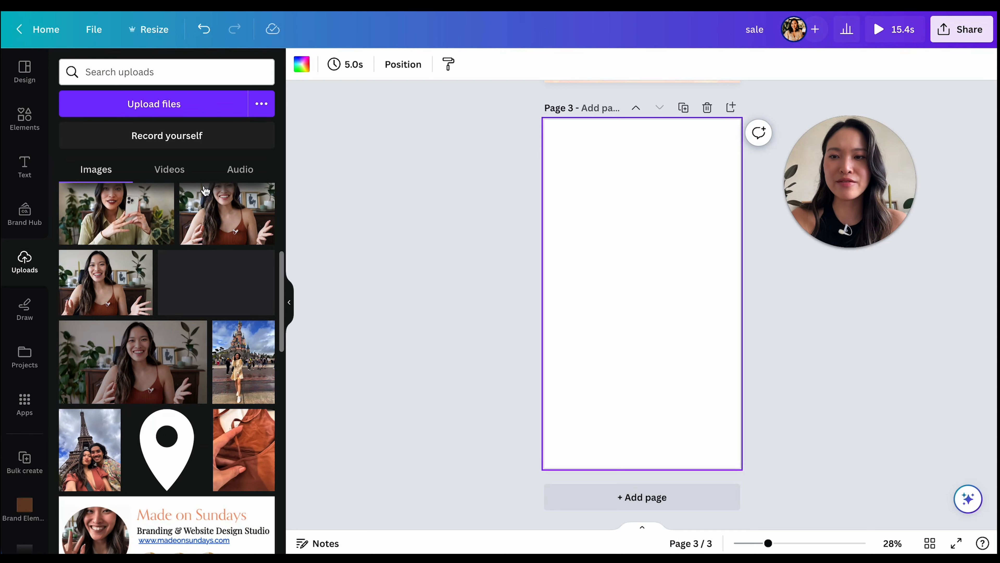
left_click(173, 170)
scroll(196, 319, "down", 5)
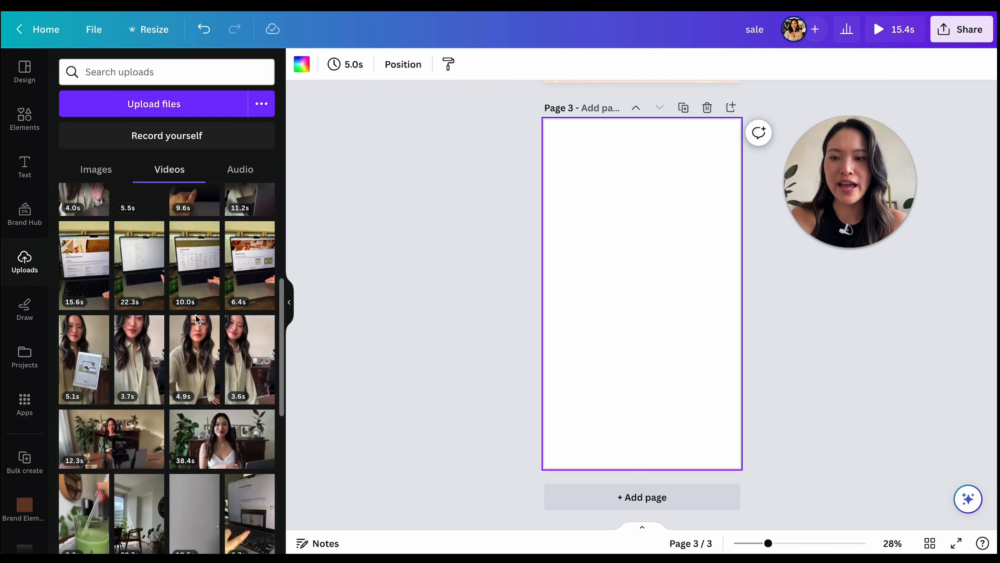
scroll(196, 319, "down", 4)
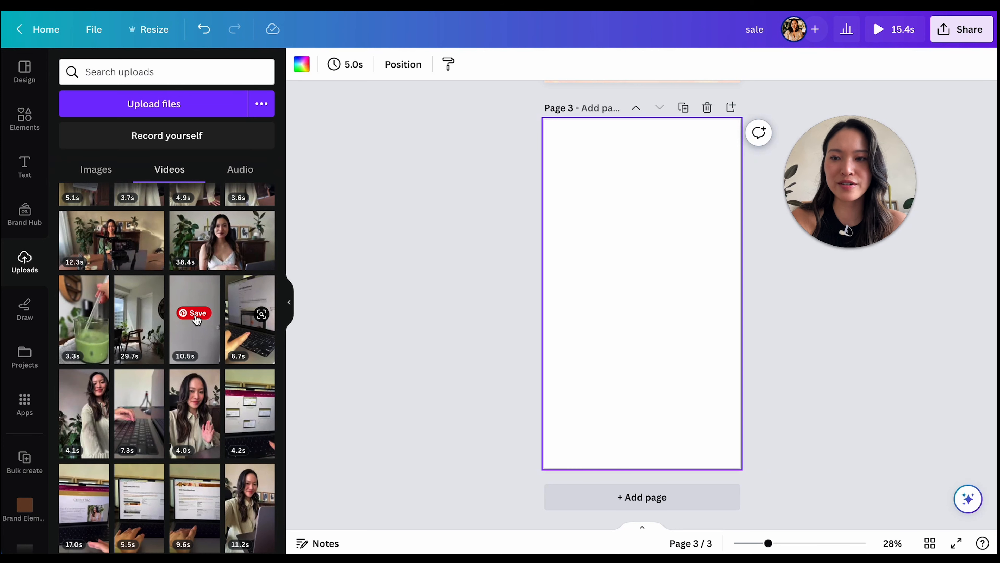
left_click_drag(195, 227, 599, 246)
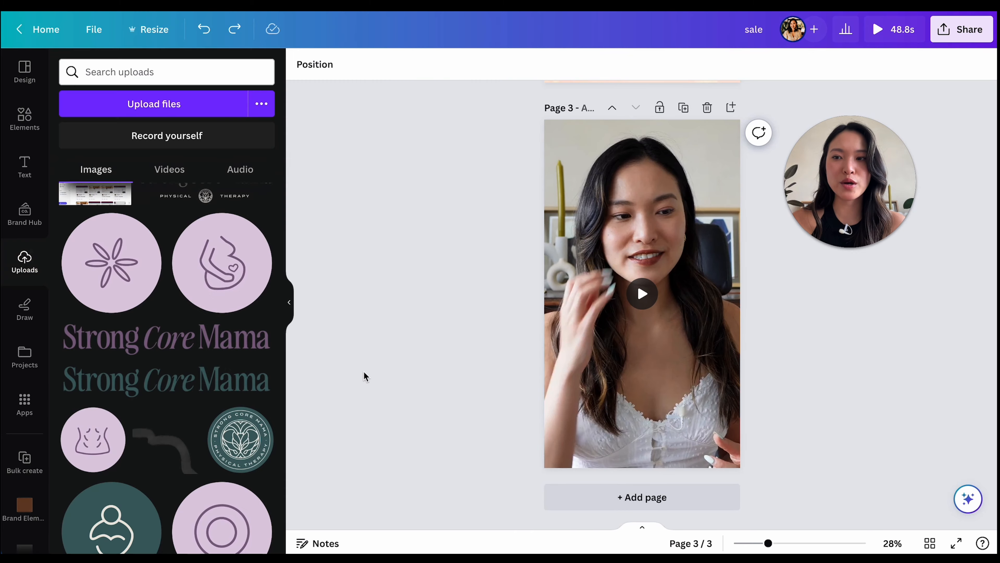
Step: Add the uploaded lilac circular logo with the six-petal flower to page 3 and shrink it
left_click(129, 282)
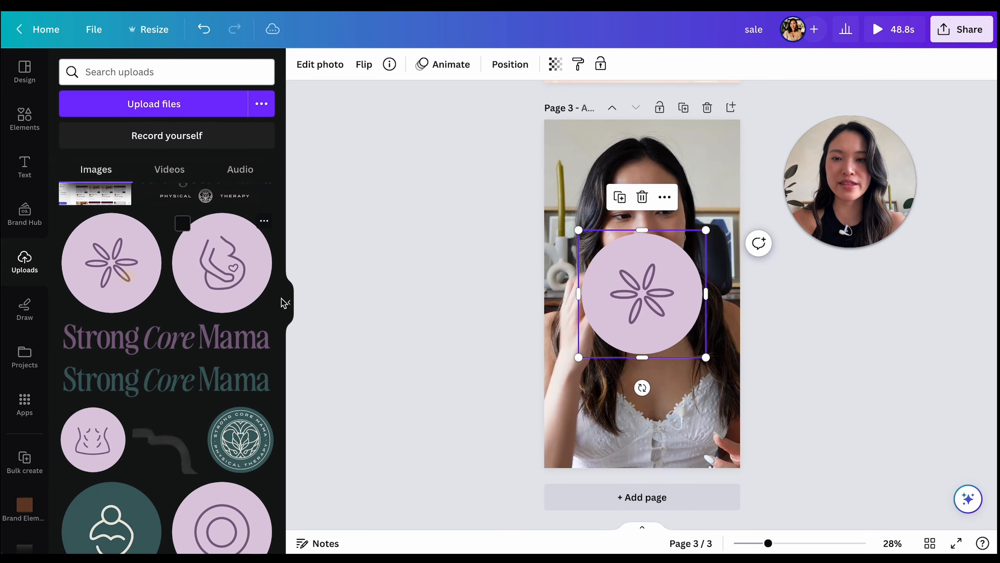
left_click(289, 303)
left_click_drag(587, 356, 510, 243)
Step: Rewind the talking video on page 3 to its start
left_click(581, 428)
left_click_drag(602, 449, 399, 446)
left_click(781, 333)
Step: Enlarge the flower logo slightly and place it at the page's lower left, extending mostly below the bottom edge
left_click(504, 257)
left_click_drag(521, 277, 548, 302)
left_click_drag(530, 246, 485, 430)
left_click(207, 65)
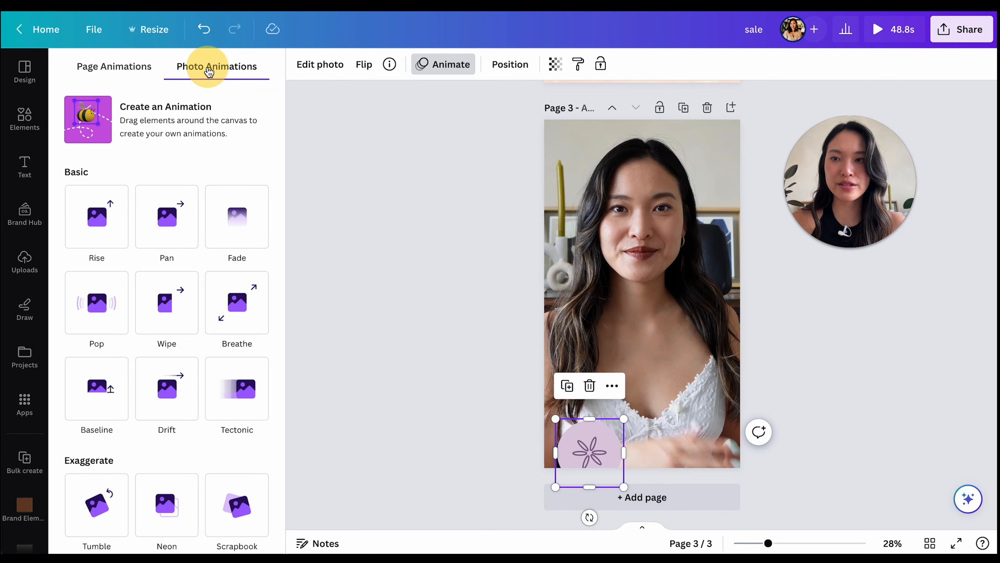
left_click_drag(603, 429, 601, 461)
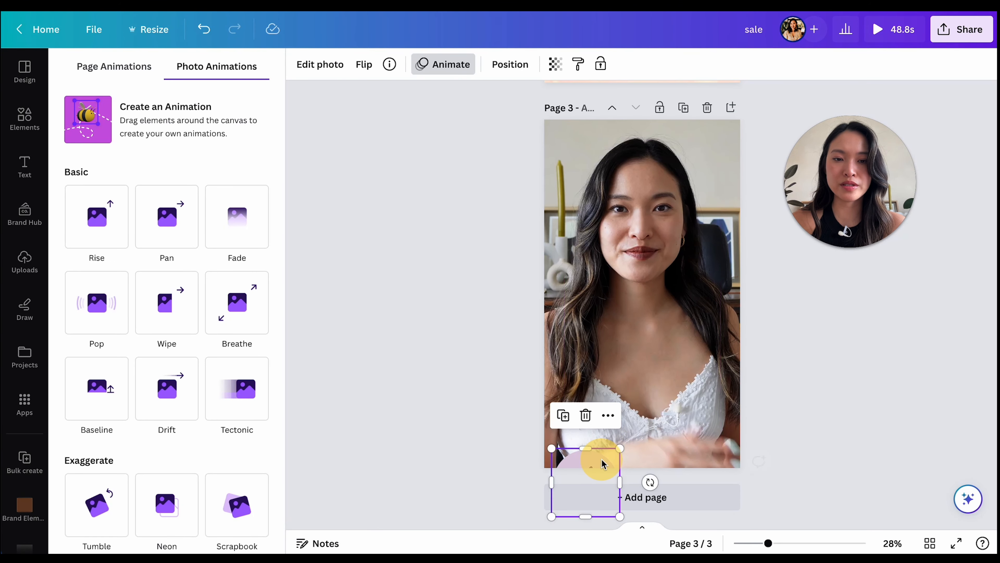
Step: Create a custom animation that moves the flower logo straight up onto page 3 from below with Steady movement
left_click(172, 132)
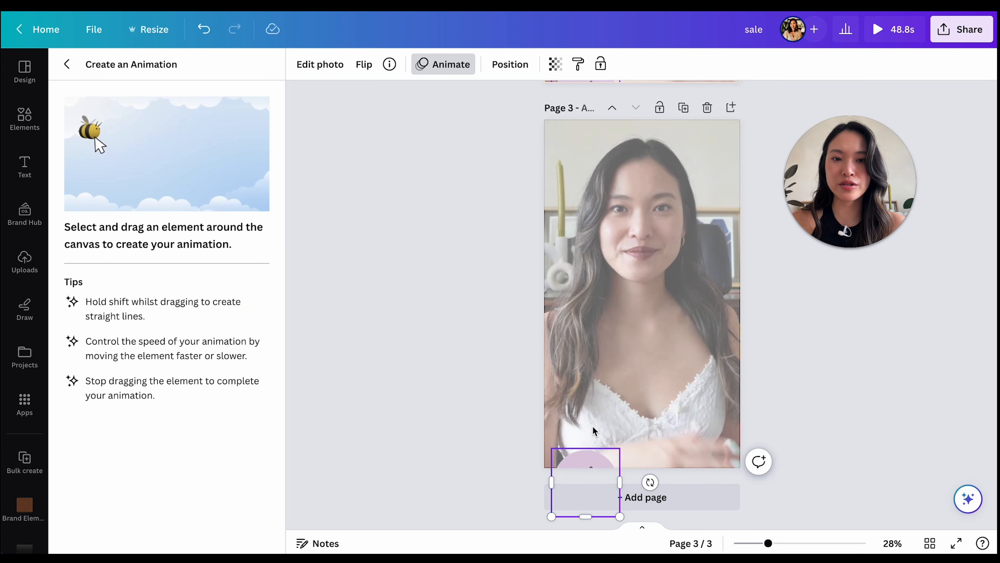
left_click_drag(605, 458, 604, 366)
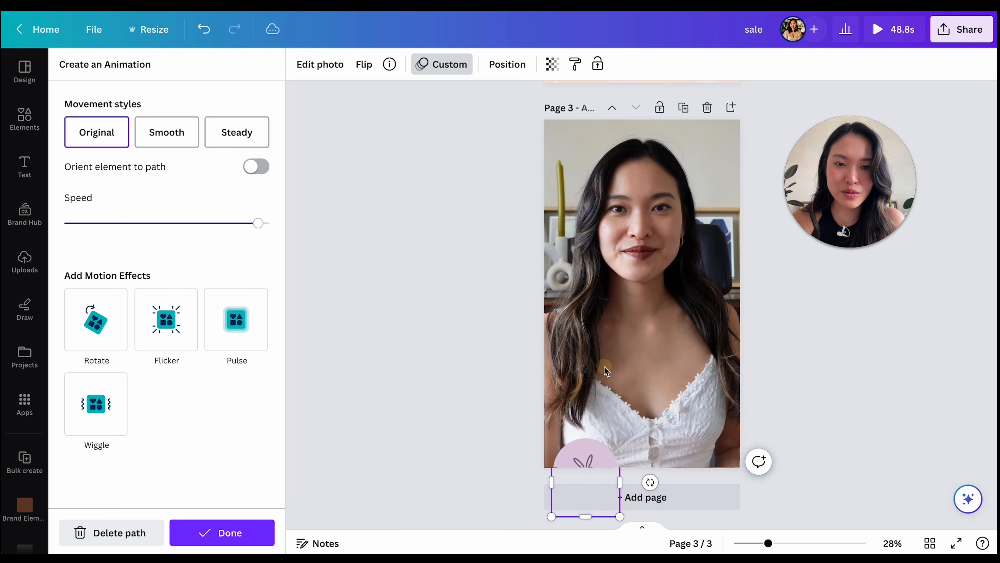
left_click(239, 134)
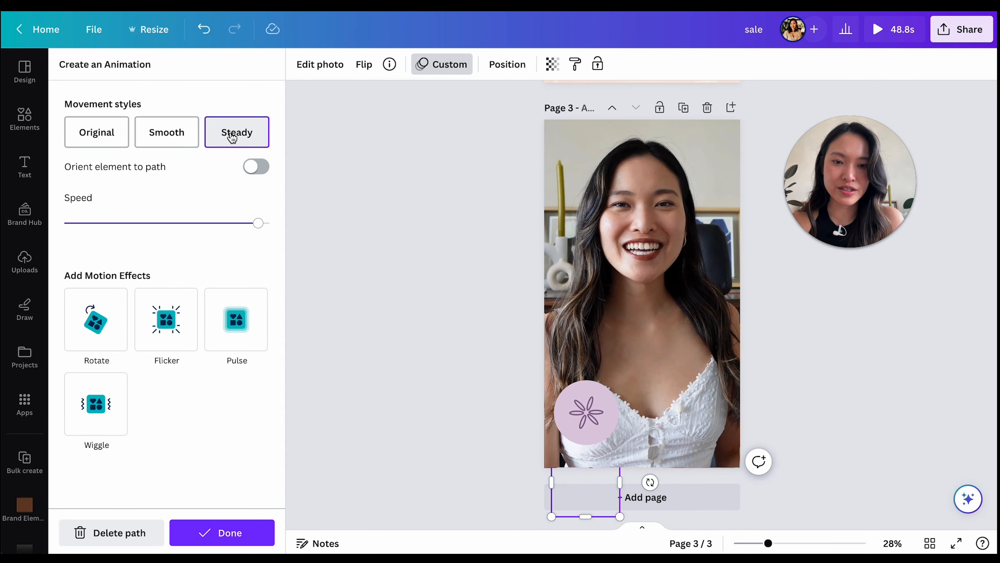
left_click(208, 531)
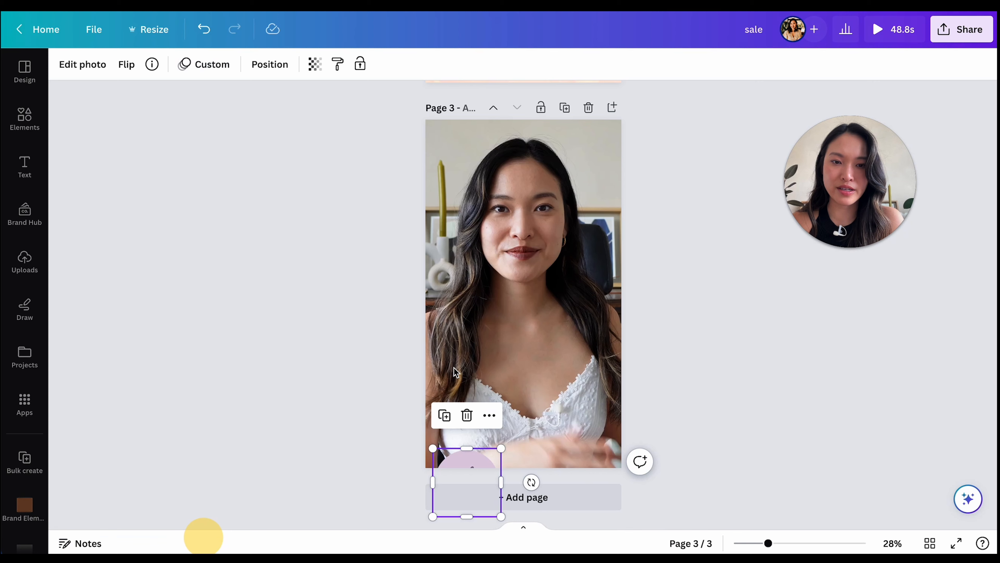
left_click(738, 383)
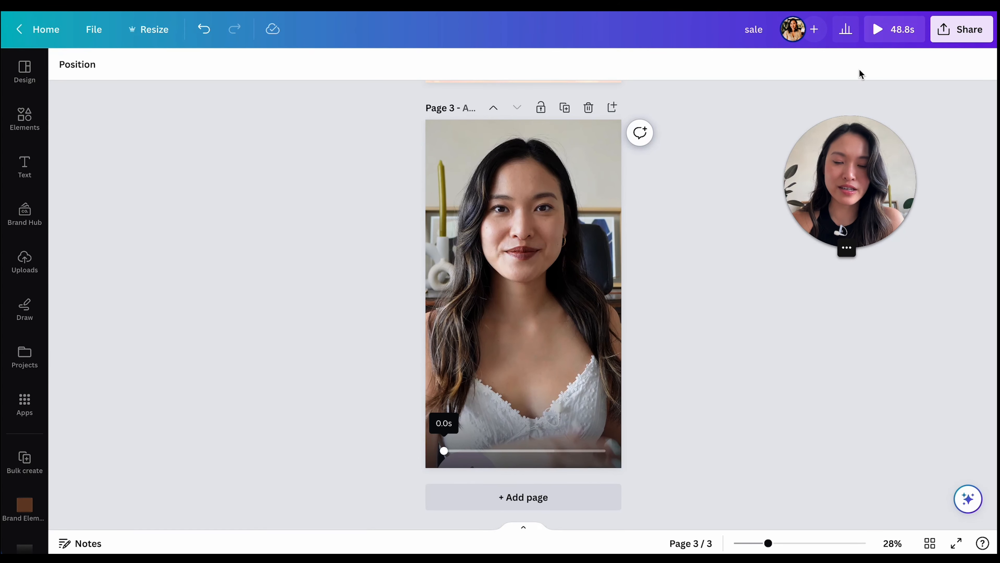
Step: Play a preview of the design to check the flower logo's entrance over the page 3 video, and close it
left_click(905, 31)
left_click(490, 447)
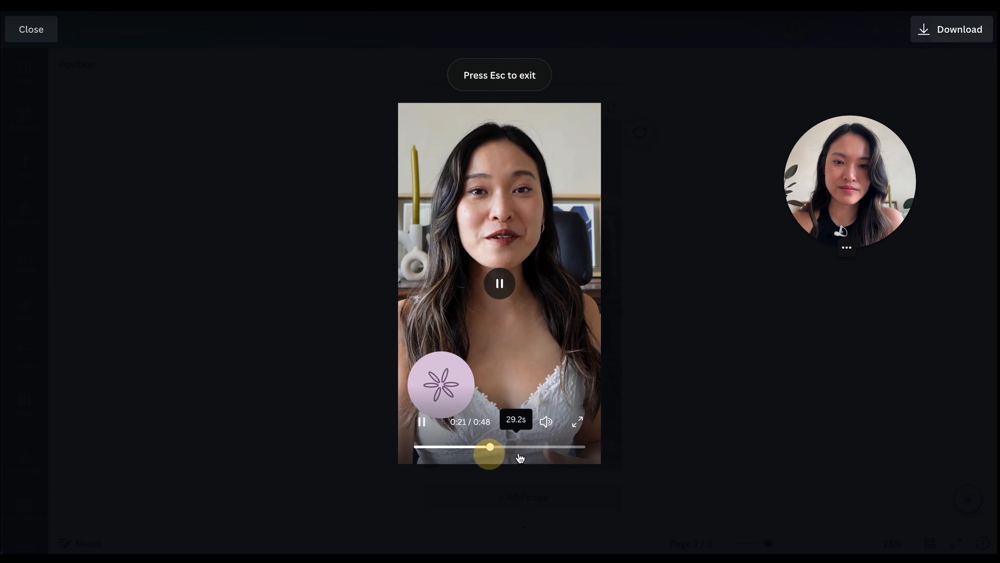
left_click(454, 447)
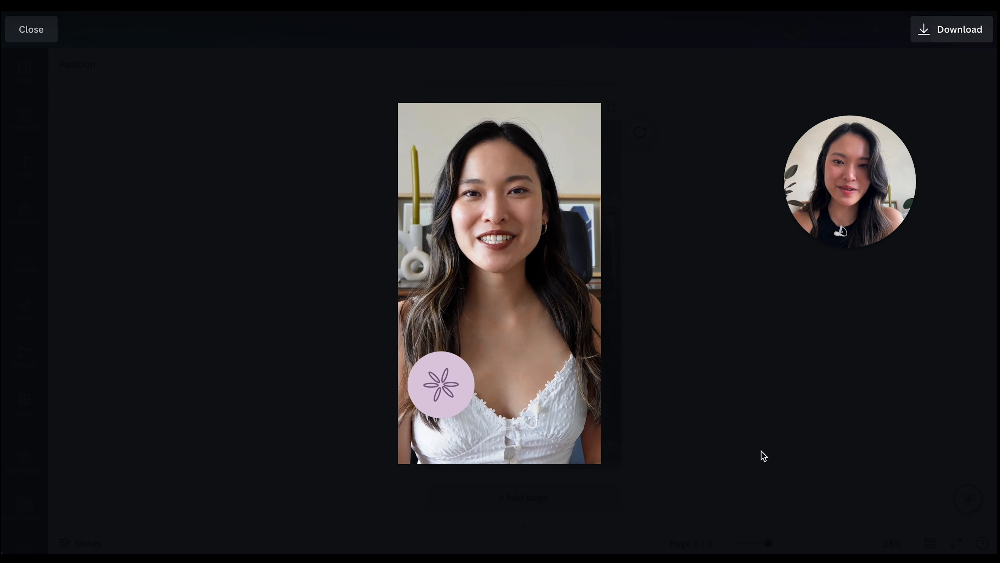
key("space")
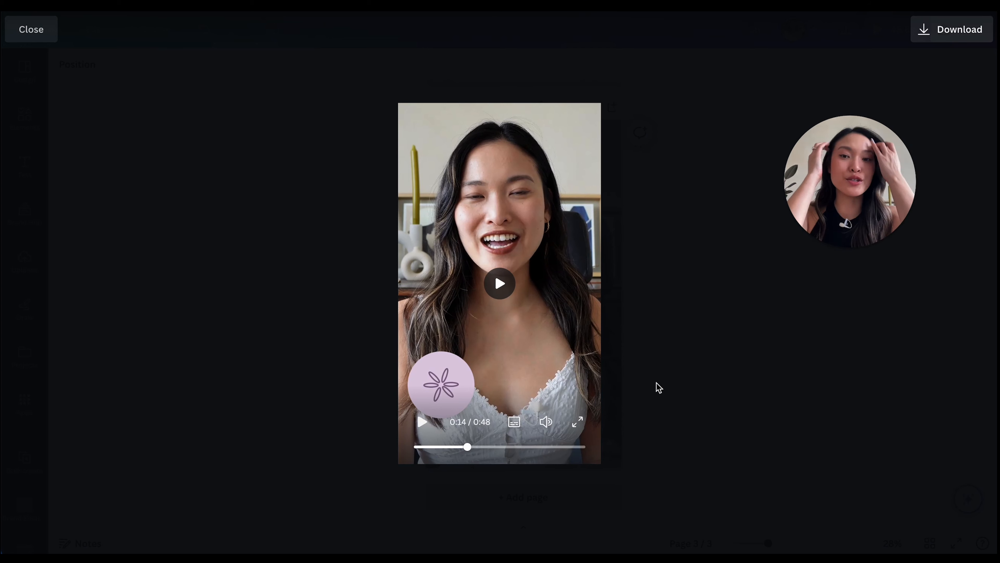
key("Escape")
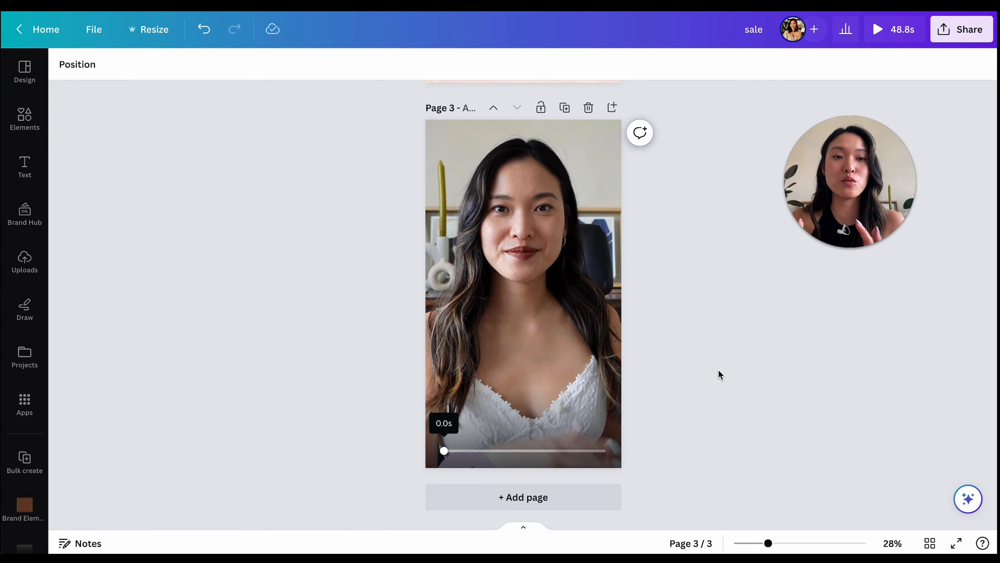